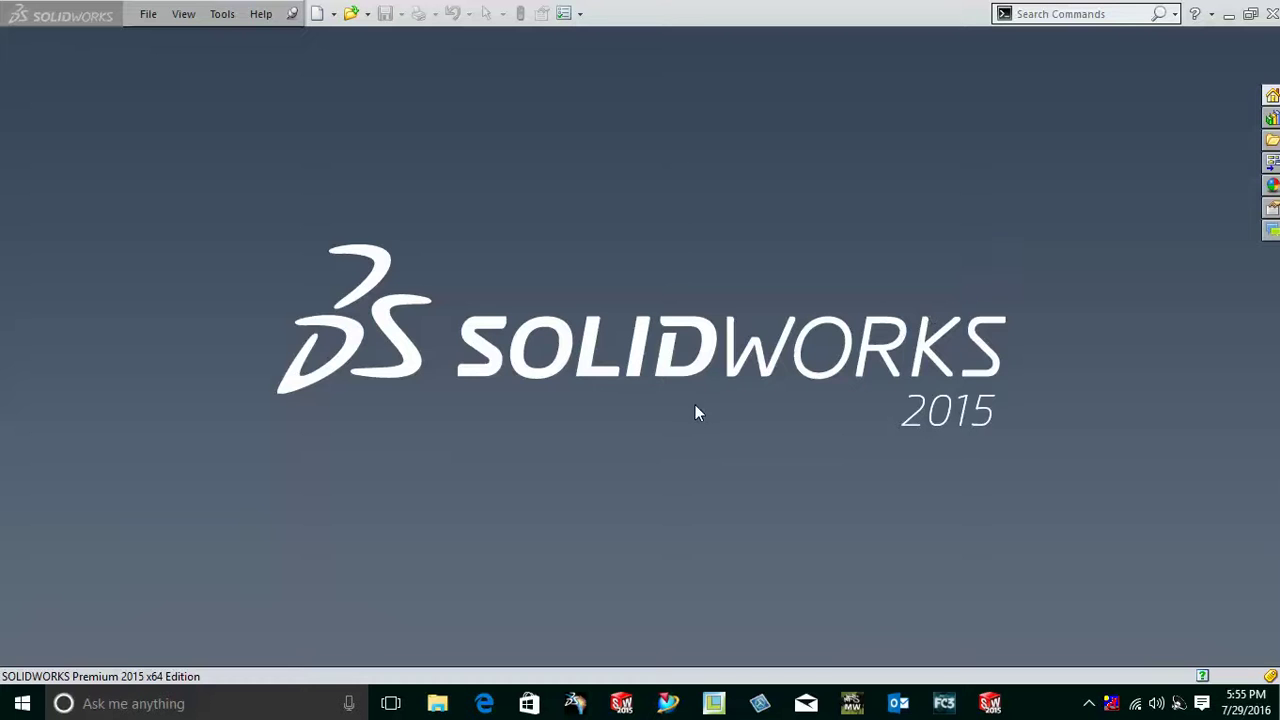
Create a new part document and start a sketch on the Front Plane
{"action": "left_click", "coordinate": [316, 14]}
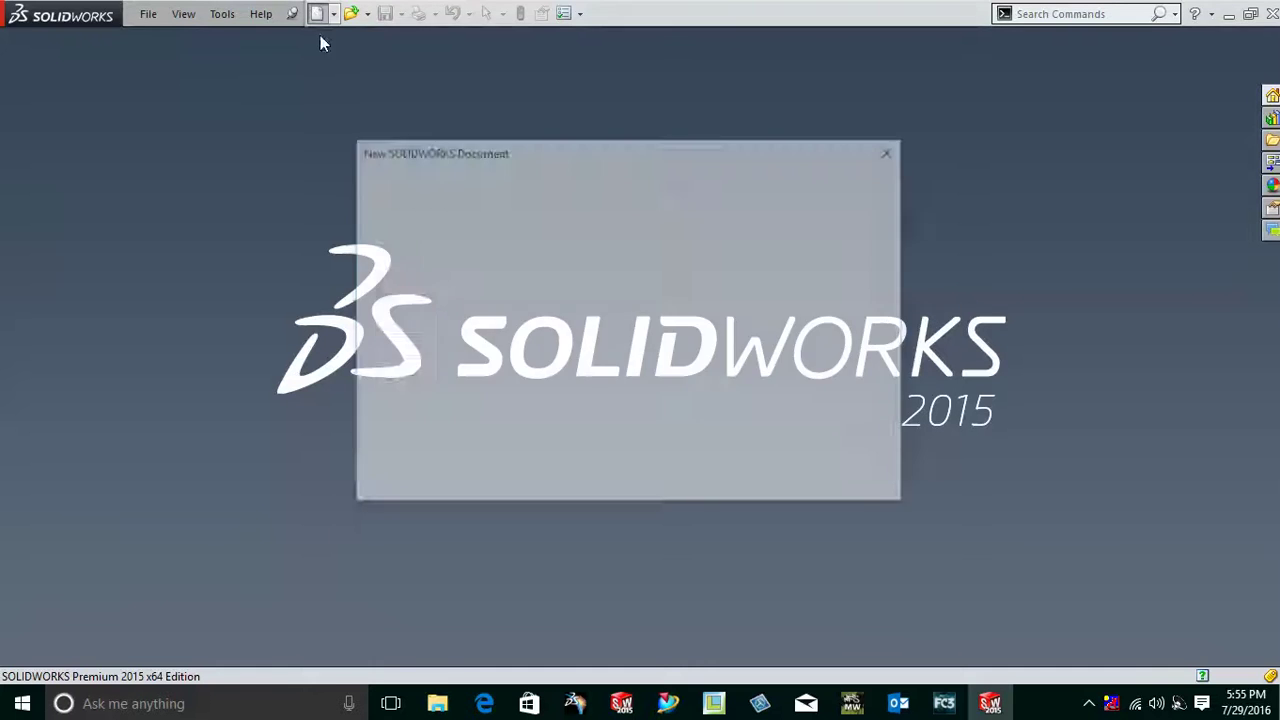
{"action": "double_click", "coordinate": [405, 215]}
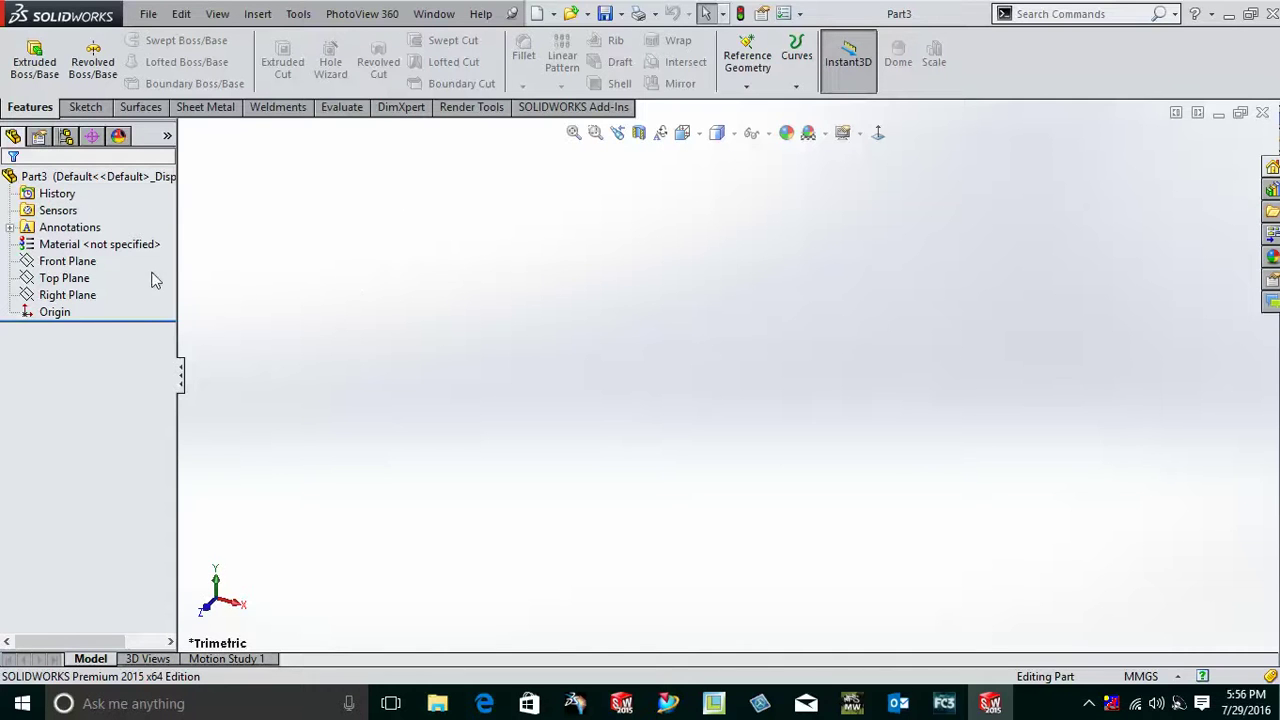
{"action": "left_click", "coordinate": [790, 87]}
{"action": "left_click", "coordinate": [64, 280]}
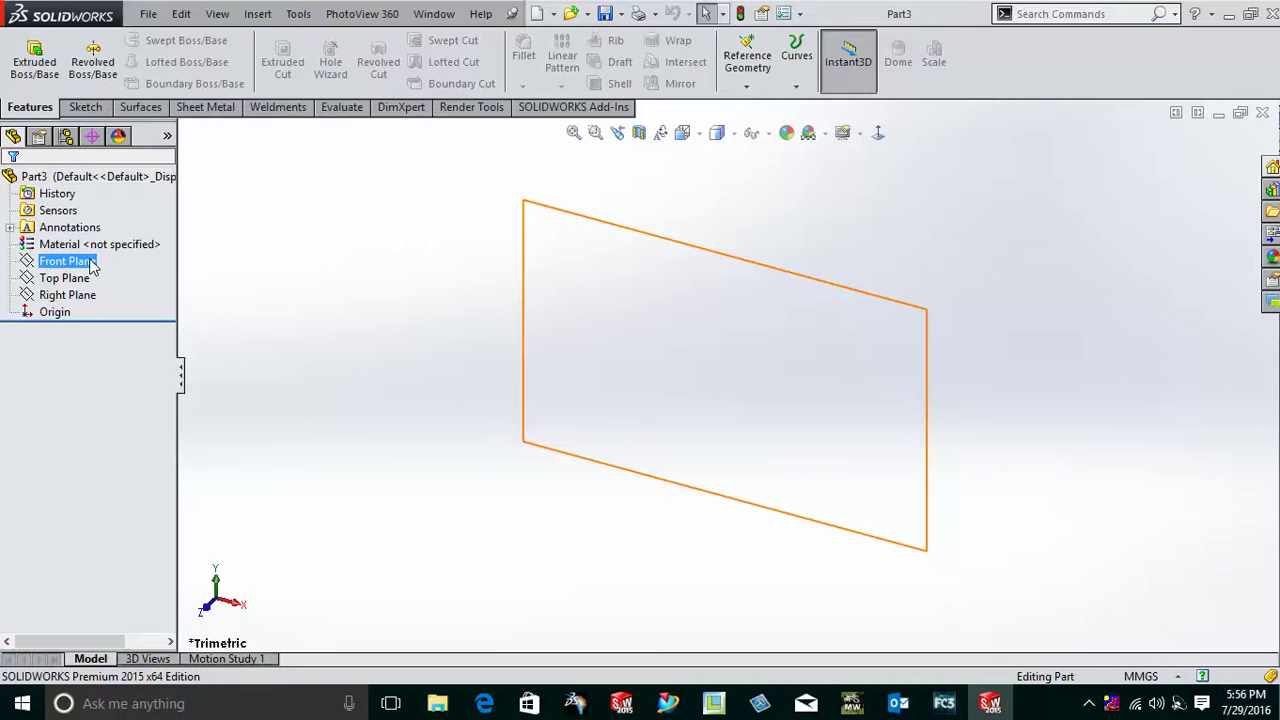
{"action": "left_click", "coordinate": [83, 262]}
{"action": "left_click", "coordinate": [100, 230]}
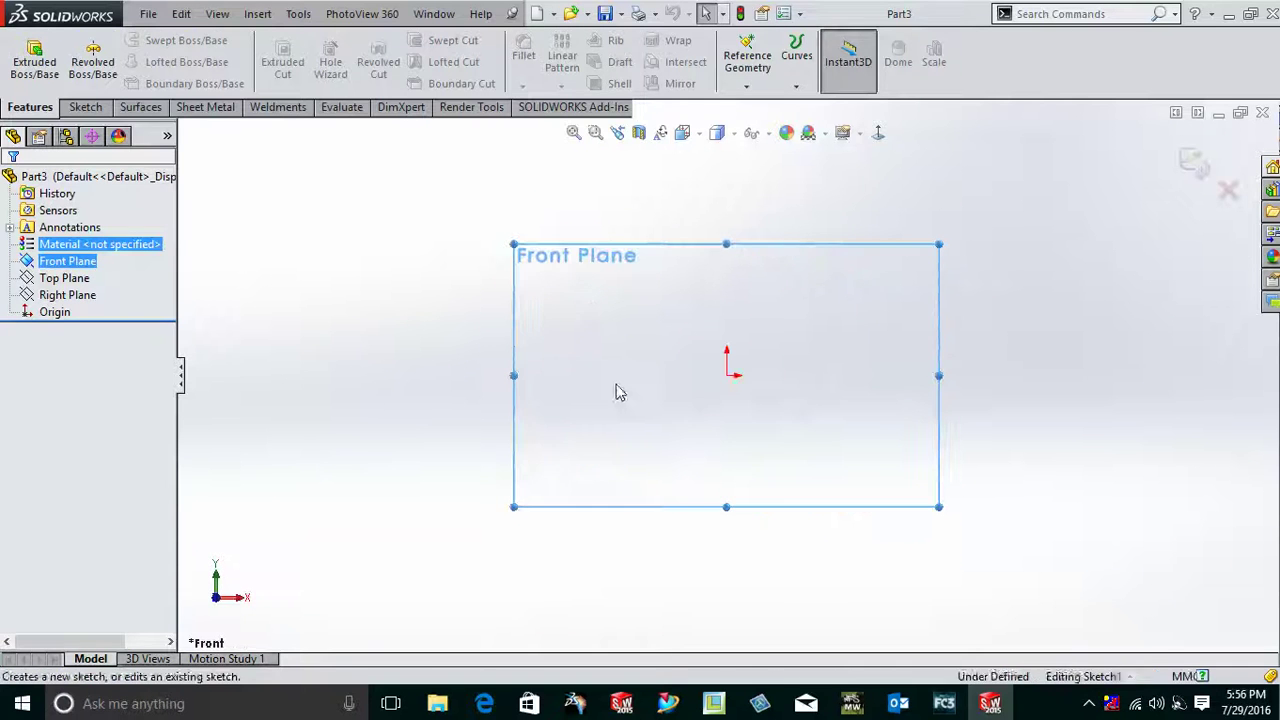
Sketch a circle about 15 mm in diameter, centred about 40 mm to the left of the origin and level with it
{"action": "right_click_drag", "start_coordinate": [594, 398], "coordinate": [737, 386]}
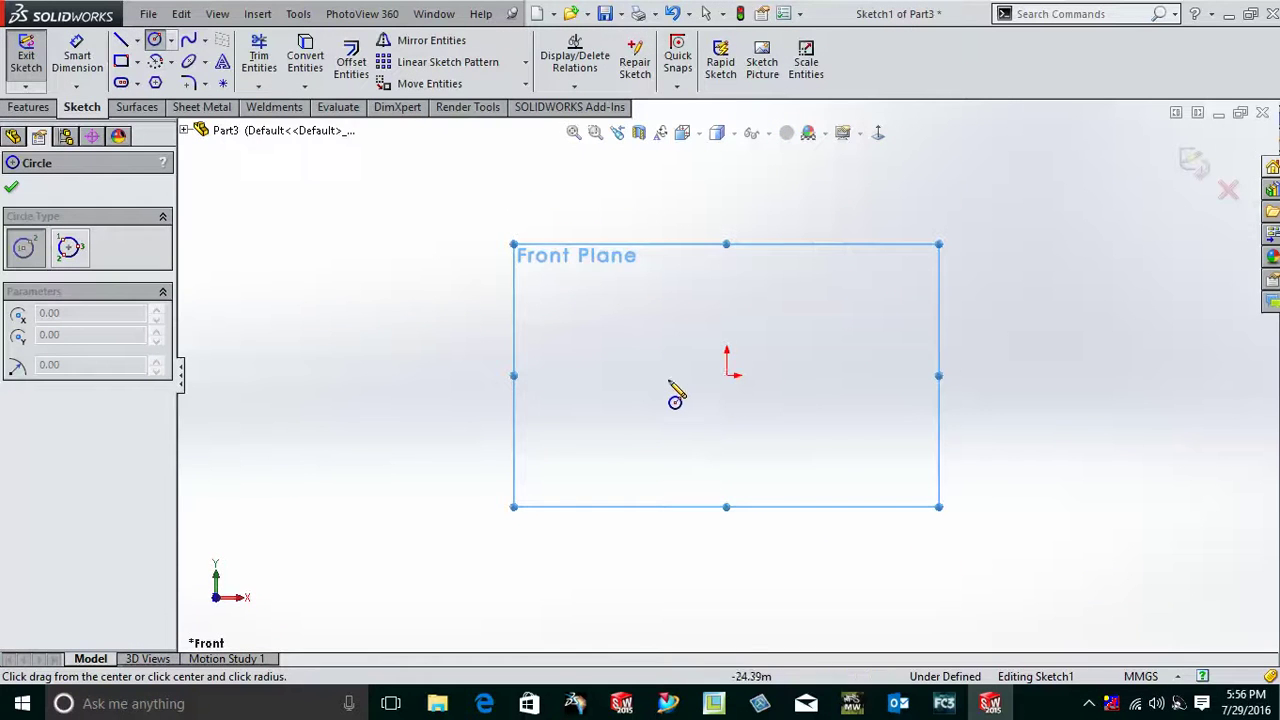
{"action": "left_click", "coordinate": [631, 376]}
{"action": "left_click", "coordinate": [641, 391]}
{"action": "key", "text": "Escape"}
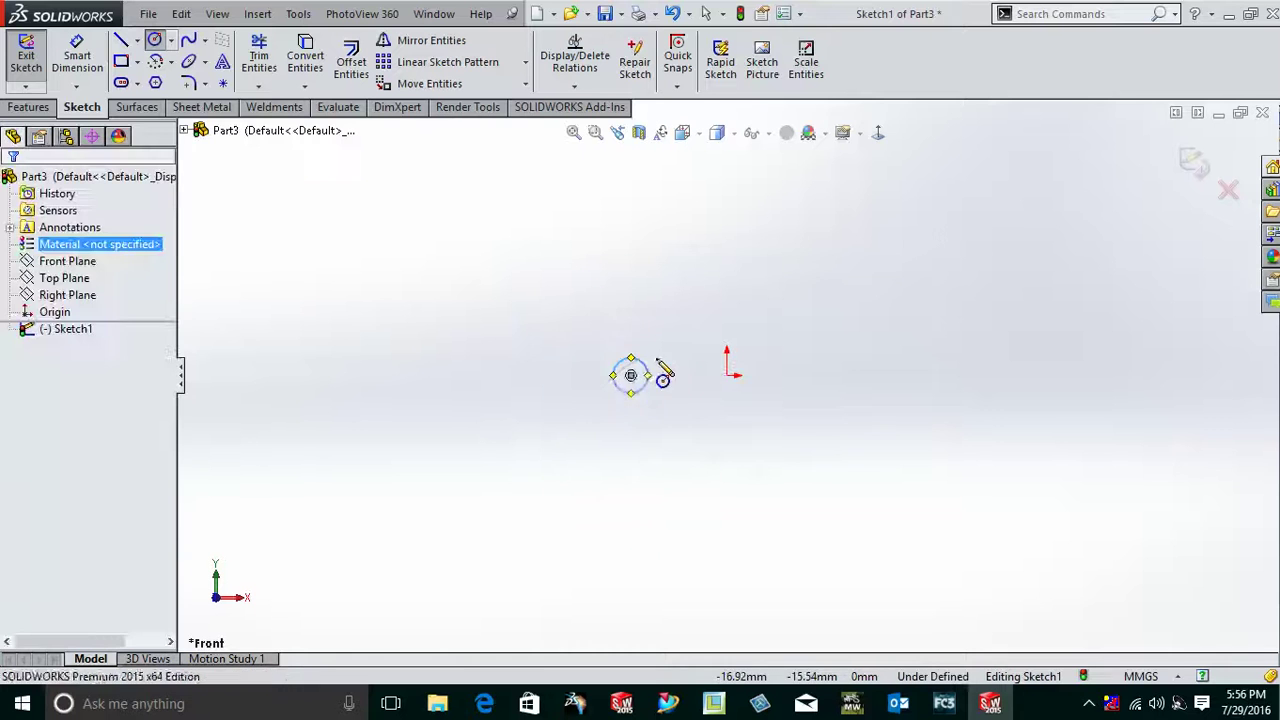
Dimension the circle's diameter as 10 mm
{"action": "right_click_drag", "start_coordinate": [663, 371], "coordinate": [620, 392]}
{"action": "left_click", "coordinate": [620, 392]}
{"action": "left_click", "coordinate": [555, 452]}
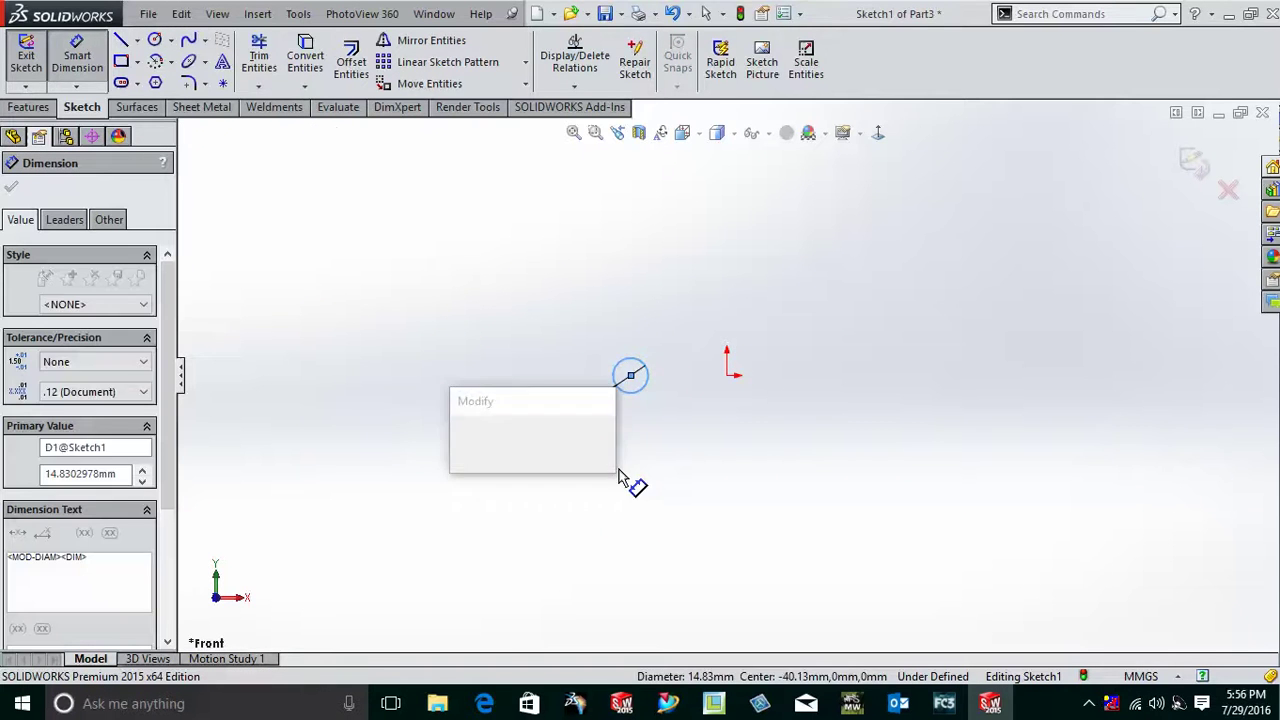
{"action": "type", "text": "10"}
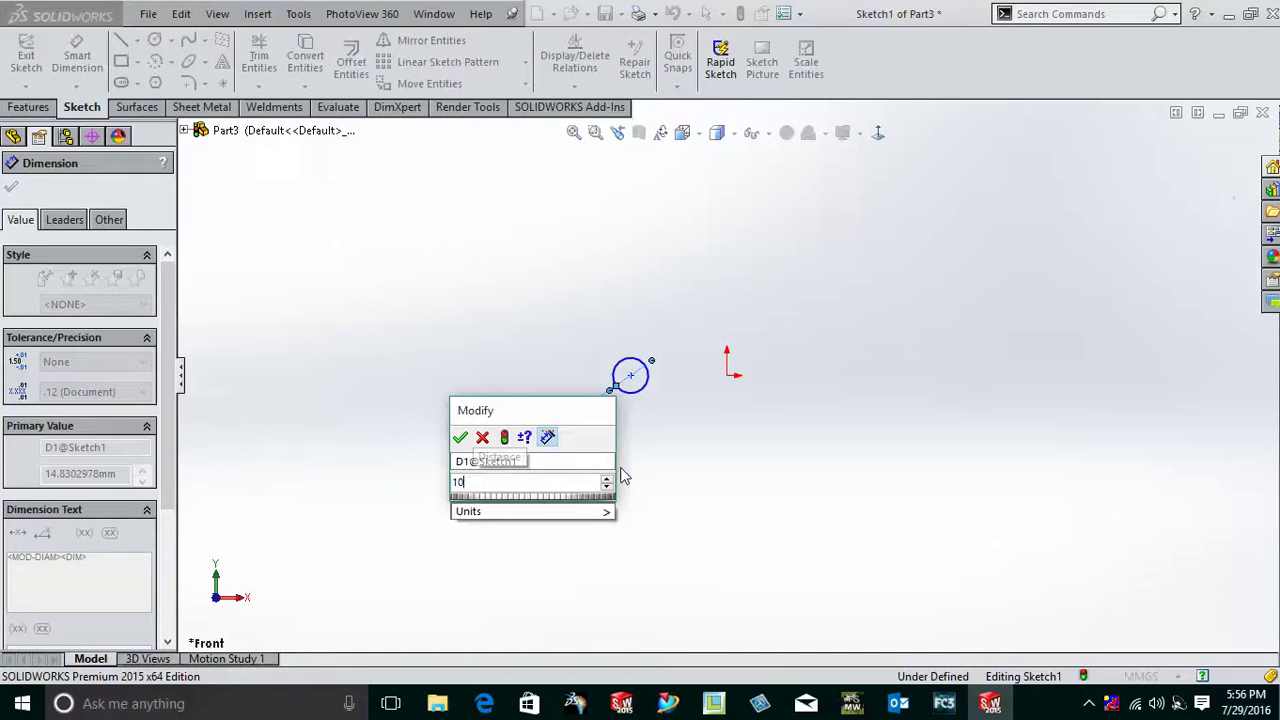
{"action": "key", "text": "Return"}
{"action": "key", "text": "Escape"}
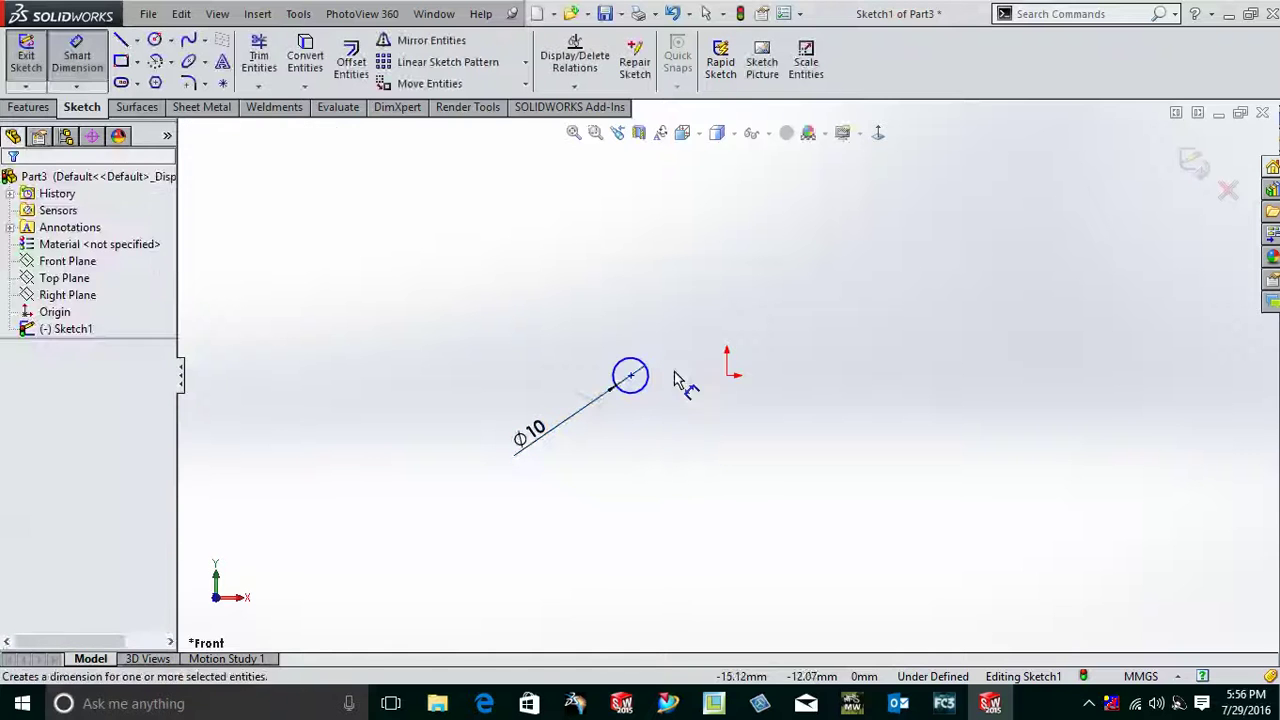
{"action": "key", "text": "Escape"}
Dimension the horizontal distance from the circle's centre to the origin as 60 mm
{"action": "left_click", "coordinate": [727, 375]}
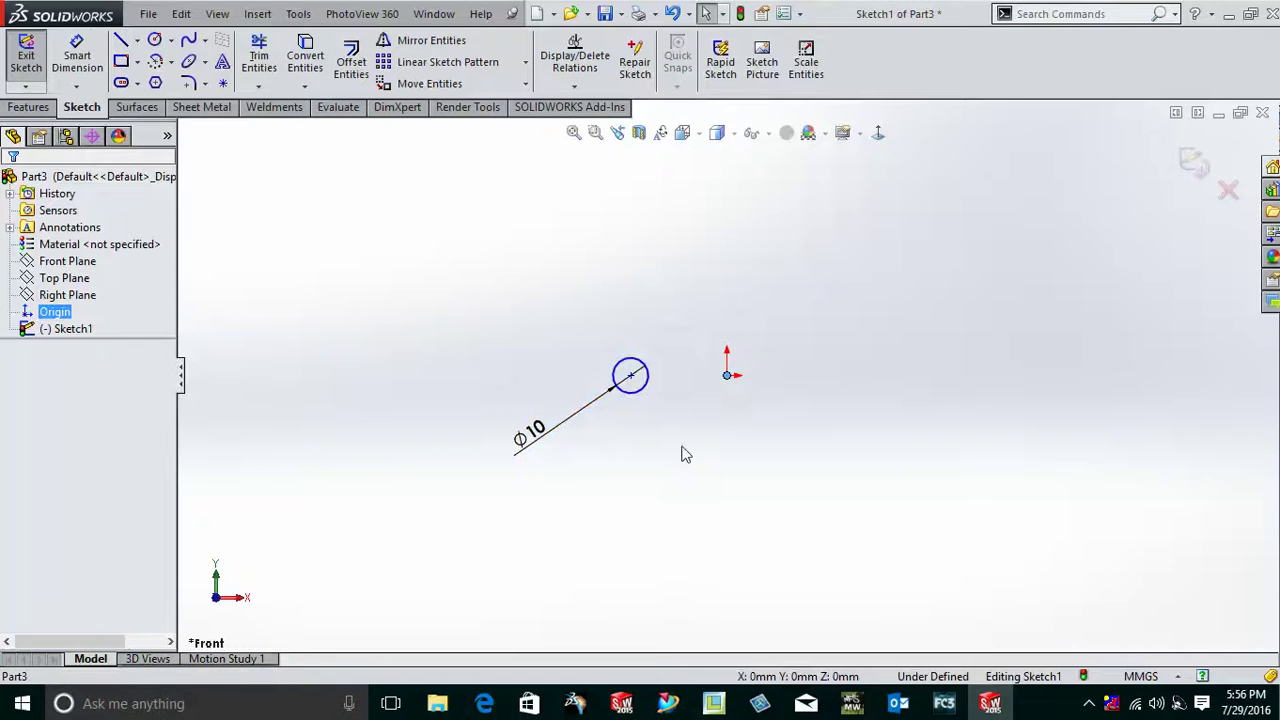
{"action": "right_click_drag", "start_coordinate": [680, 443], "coordinate": [663, 390]}
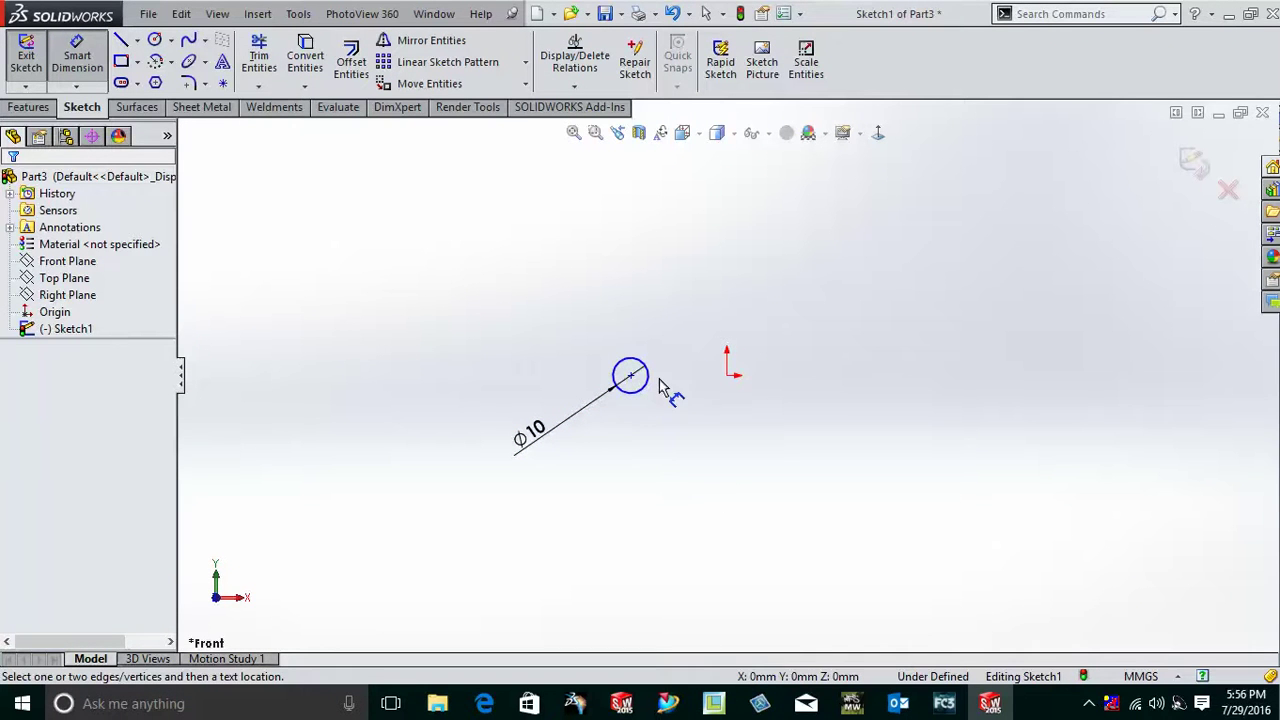
{"action": "left_click", "coordinate": [631, 376]}
{"action": "left_click", "coordinate": [728, 376]}
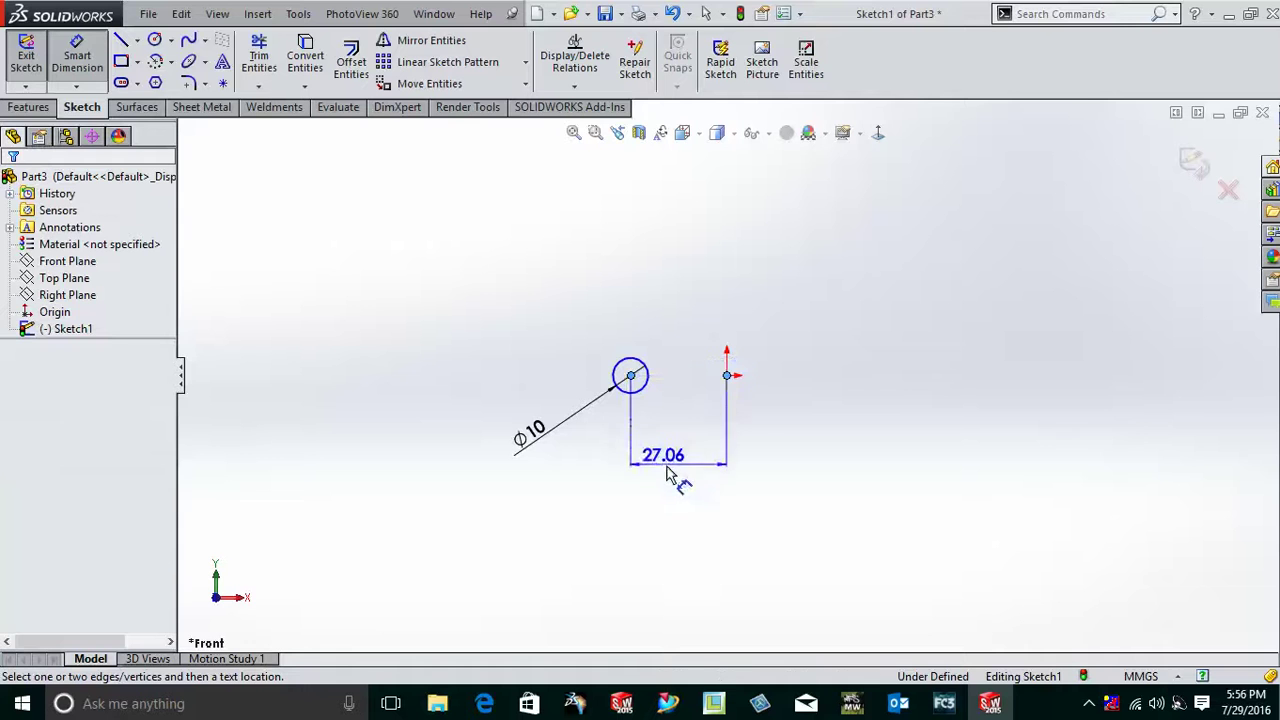
{"action": "left_click", "coordinate": [680, 474]}
{"action": "type", "text": "60"}
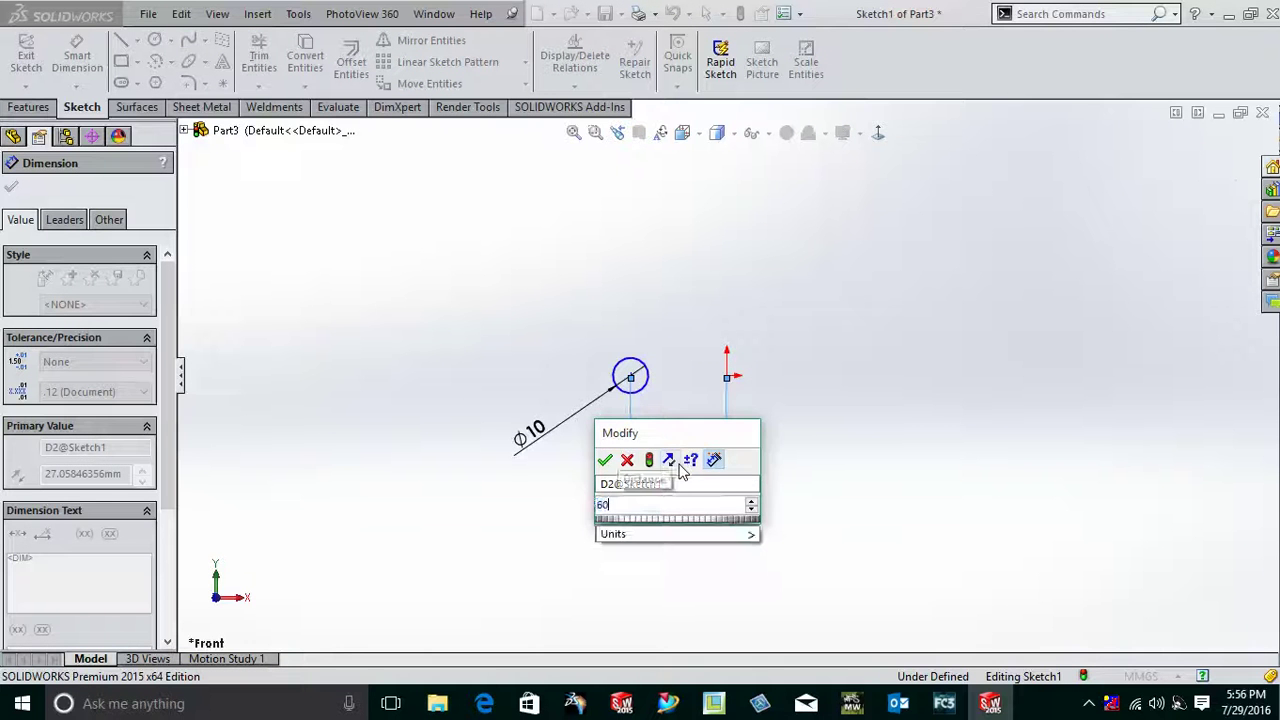
{"action": "key", "text": "Return"}
{"action": "key", "text": "Escape"}
Add a horizontal relation between the circle's centre and the origin, and exit the sketch
{"action": "right_click_drag", "start_coordinate": [589, 386], "coordinate": [586, 318]}
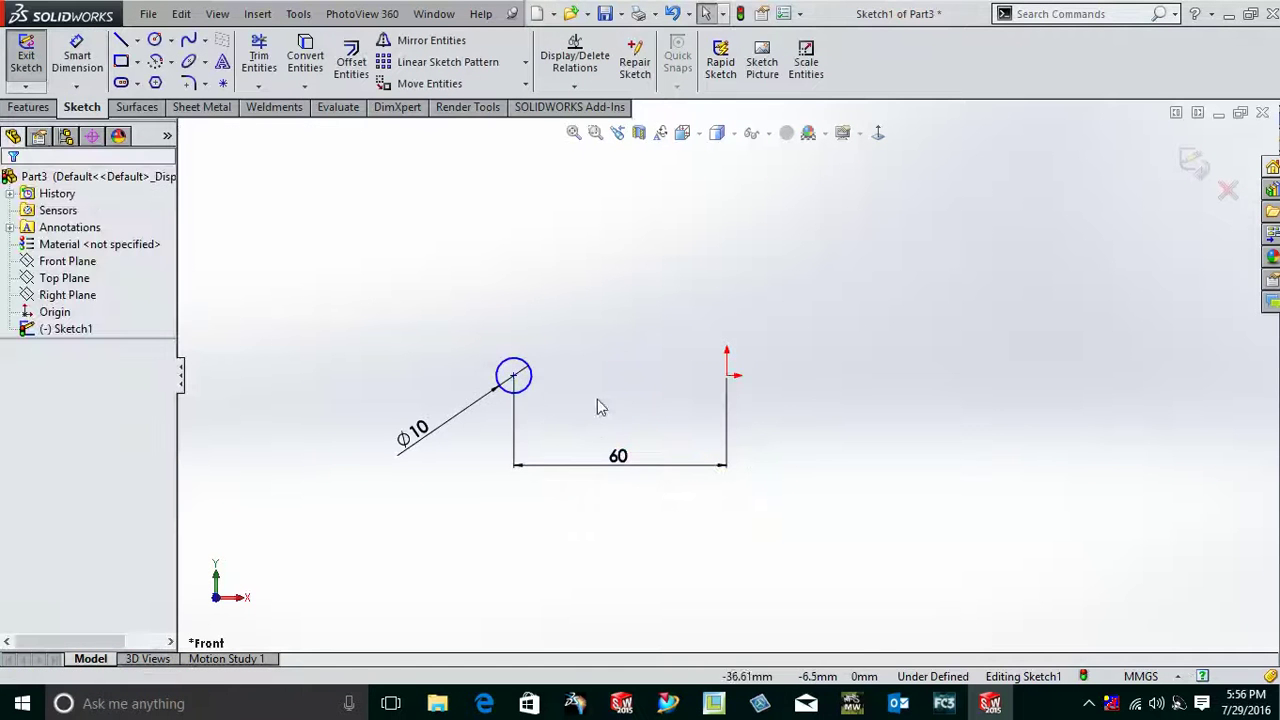
{"action": "left_click", "coordinate": [514, 376]}
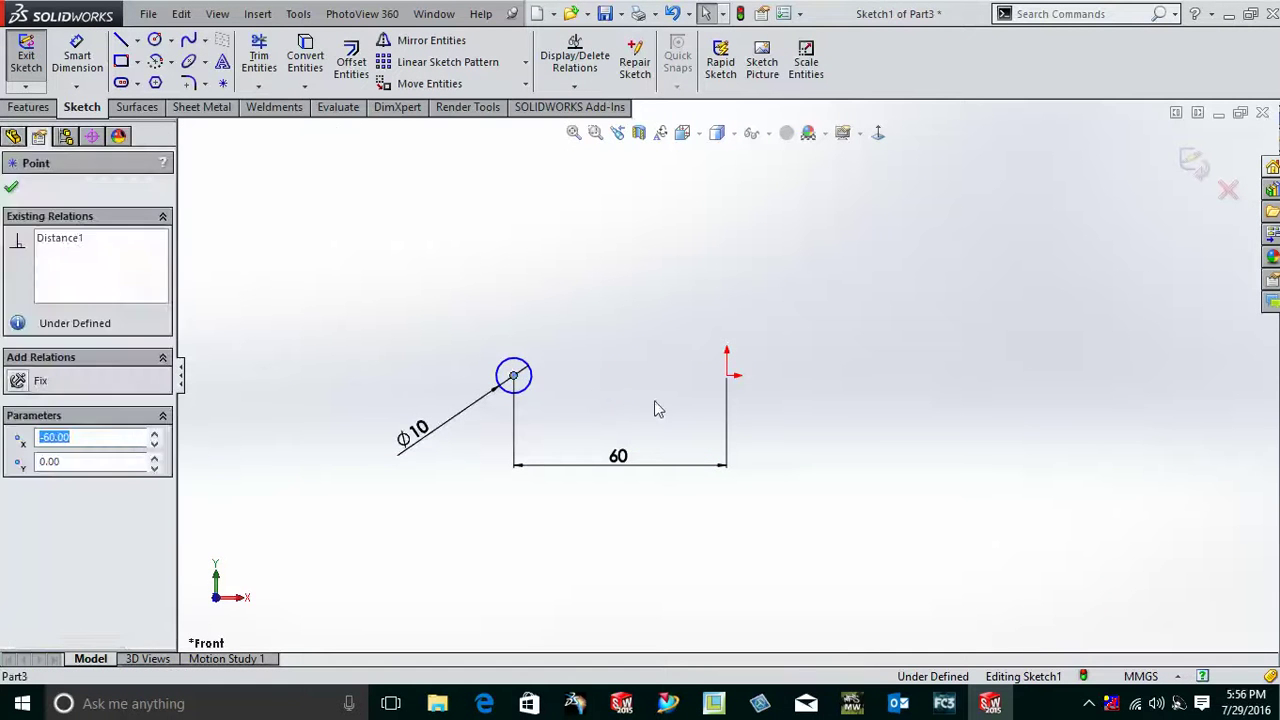
{"action": "left_click", "coordinate": [727, 375], "text": "ctrl"}
{"action": "left_click", "coordinate": [789, 314]}
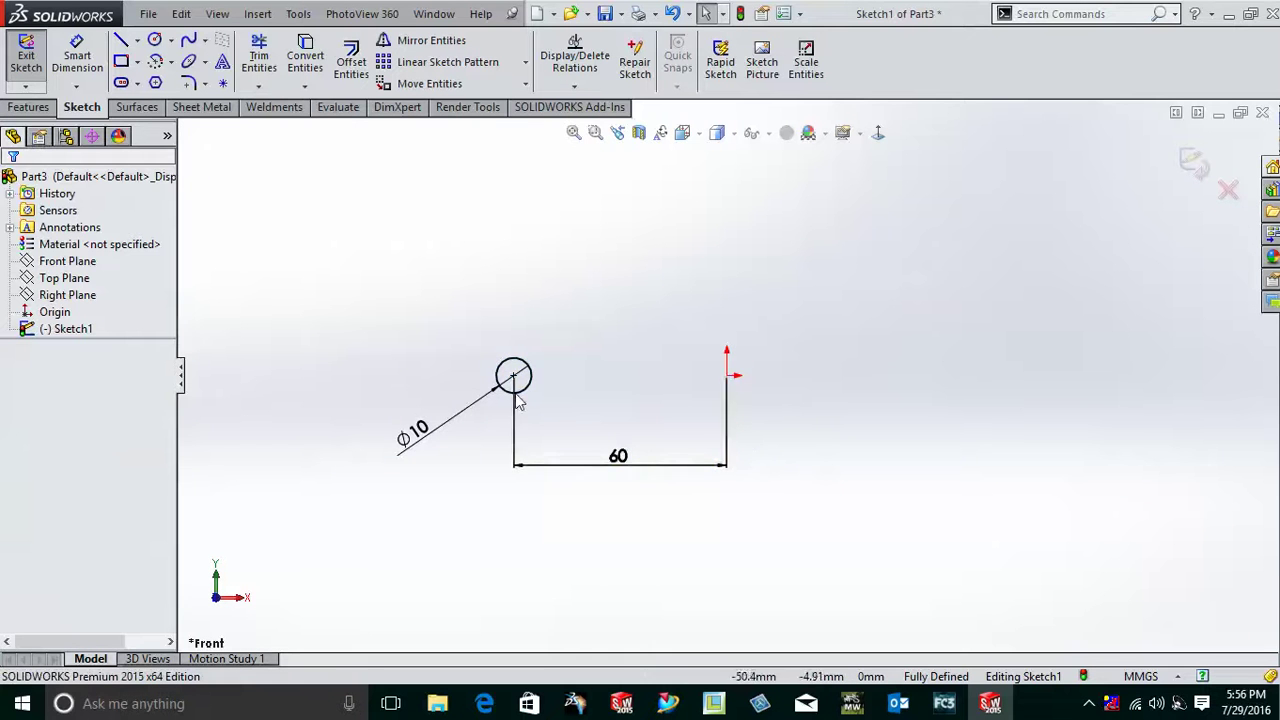
{"action": "scroll", "coordinate": [760, 406], "scroll_direction": "up", "scroll_amount": 2}
{"action": "scroll", "coordinate": [764, 338], "scroll_direction": "down", "scroll_amount": 1}
{"action": "scroll", "coordinate": [740, 280], "scroll_direction": "down", "scroll_amount": 2}
{"action": "middle_click_drag", "start_coordinate": [723, 220], "coordinate": [811, 294], "text": "ctrl"}
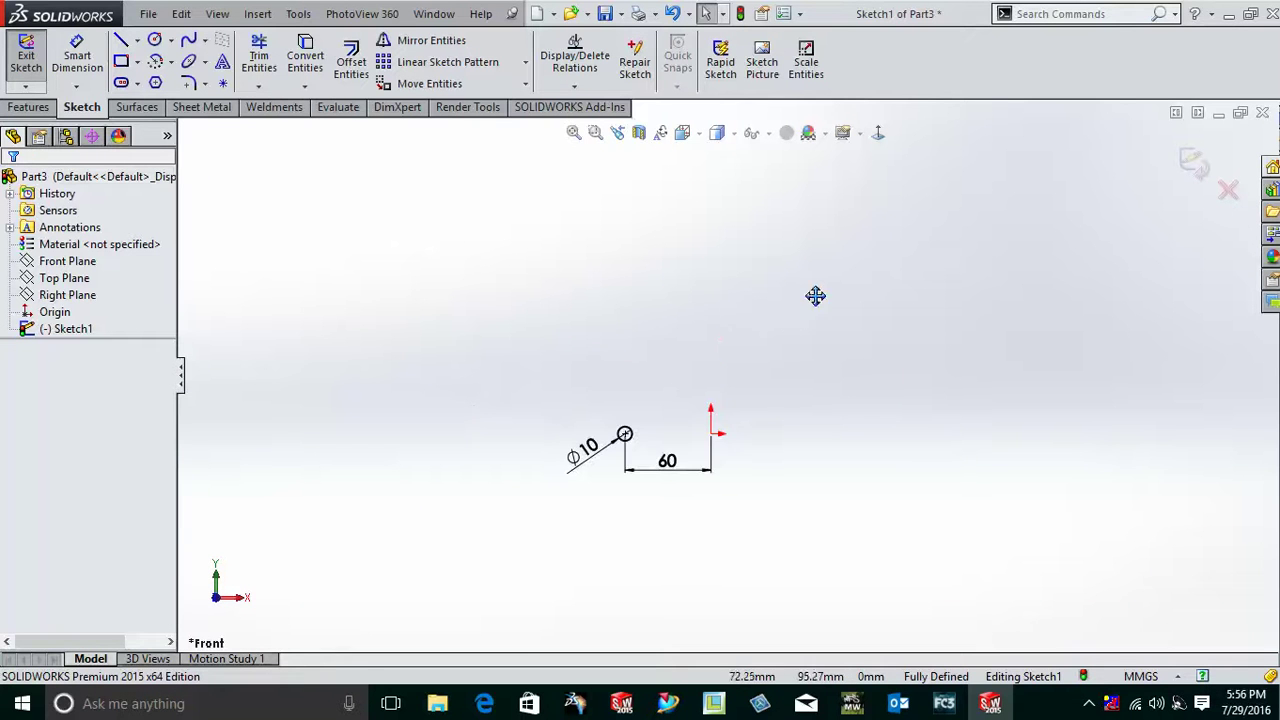
{"action": "left_click", "coordinate": [1193, 163]}
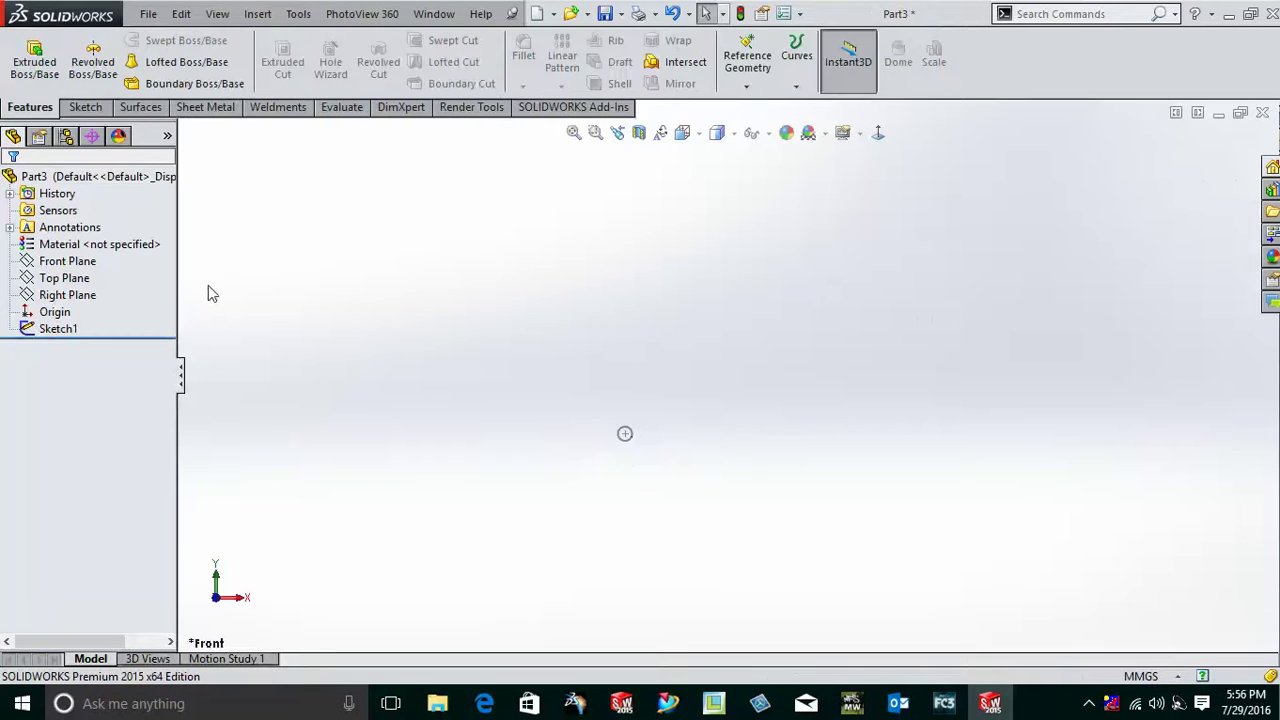
Start a second sketch on the Front Plane and draw a vertical line about 177 mm long upward from the origin
{"action": "left_click", "coordinate": [68, 262]}
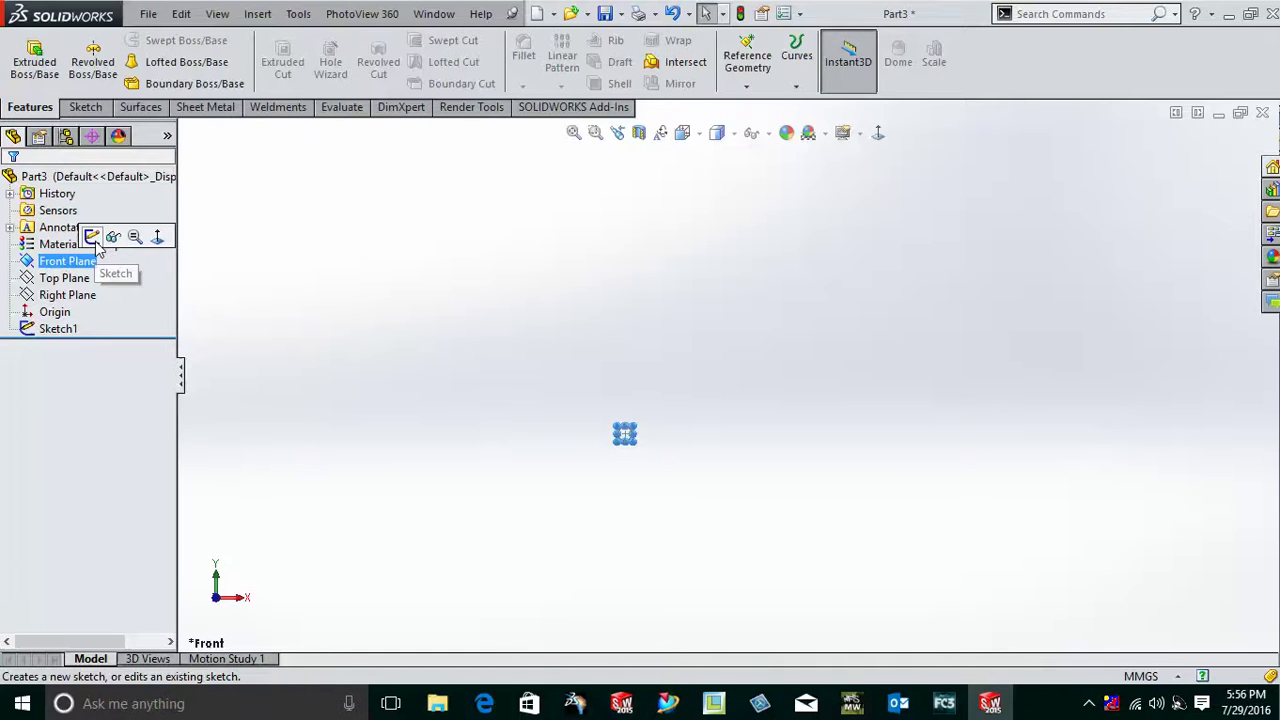
{"action": "left_click", "coordinate": [92, 237]}
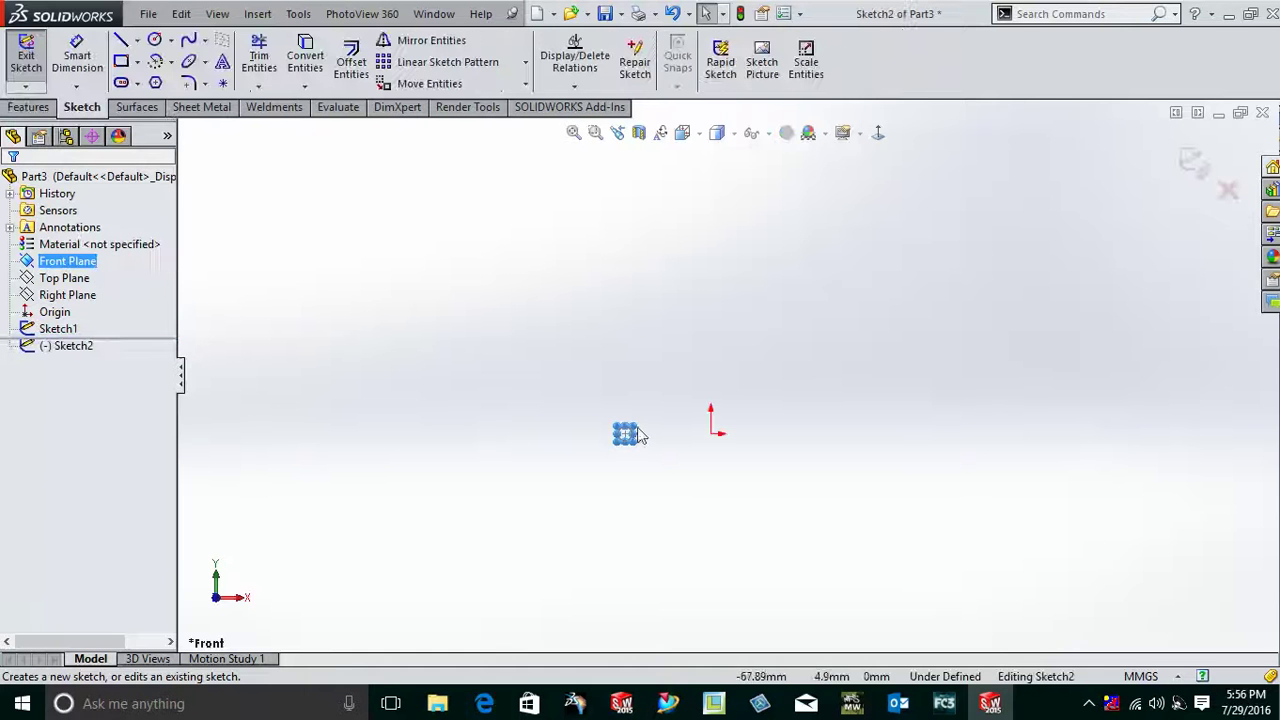
{"action": "key", "text": "l"}
{"action": "left_click", "coordinate": [711, 433]}
{"action": "left_click", "coordinate": [711, 179]}
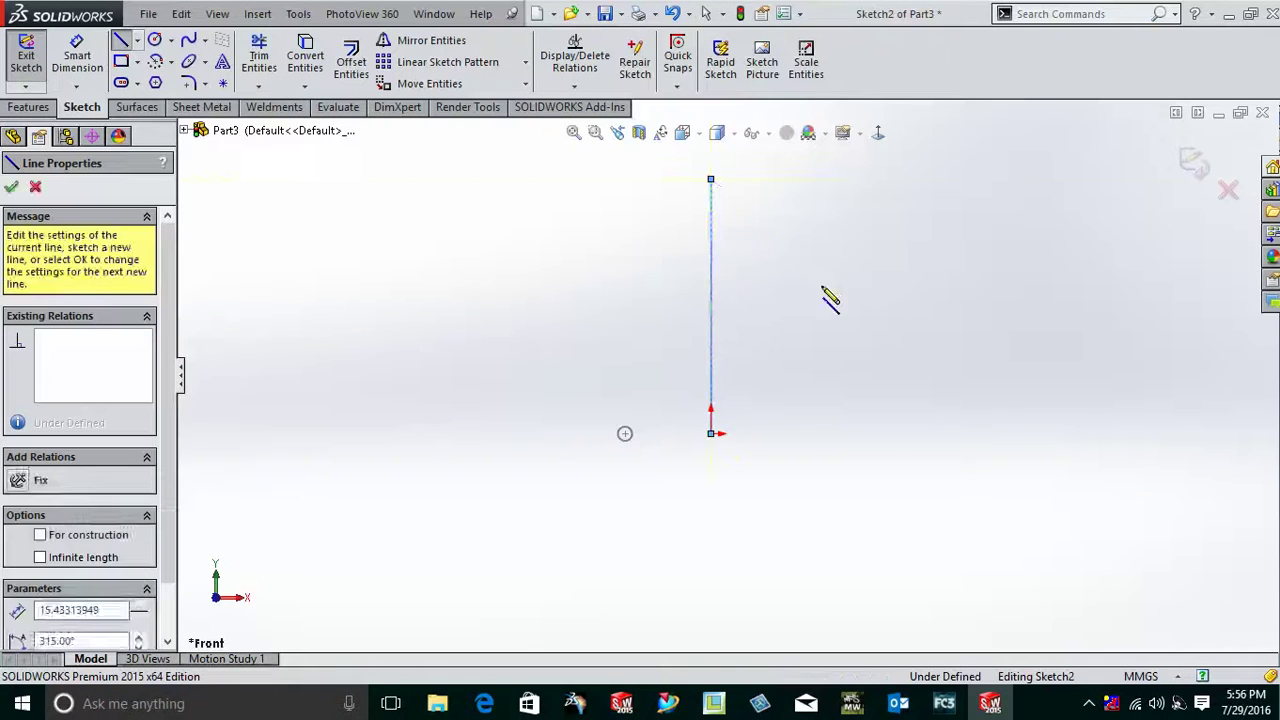
Dimension the vertical line's length as 200 mm and exit the sketch
{"action": "right_click_drag", "start_coordinate": [830, 300], "coordinate": [829, 210]}
{"action": "left_click", "coordinate": [713, 291]}
{"action": "left_click", "coordinate": [748, 325]}
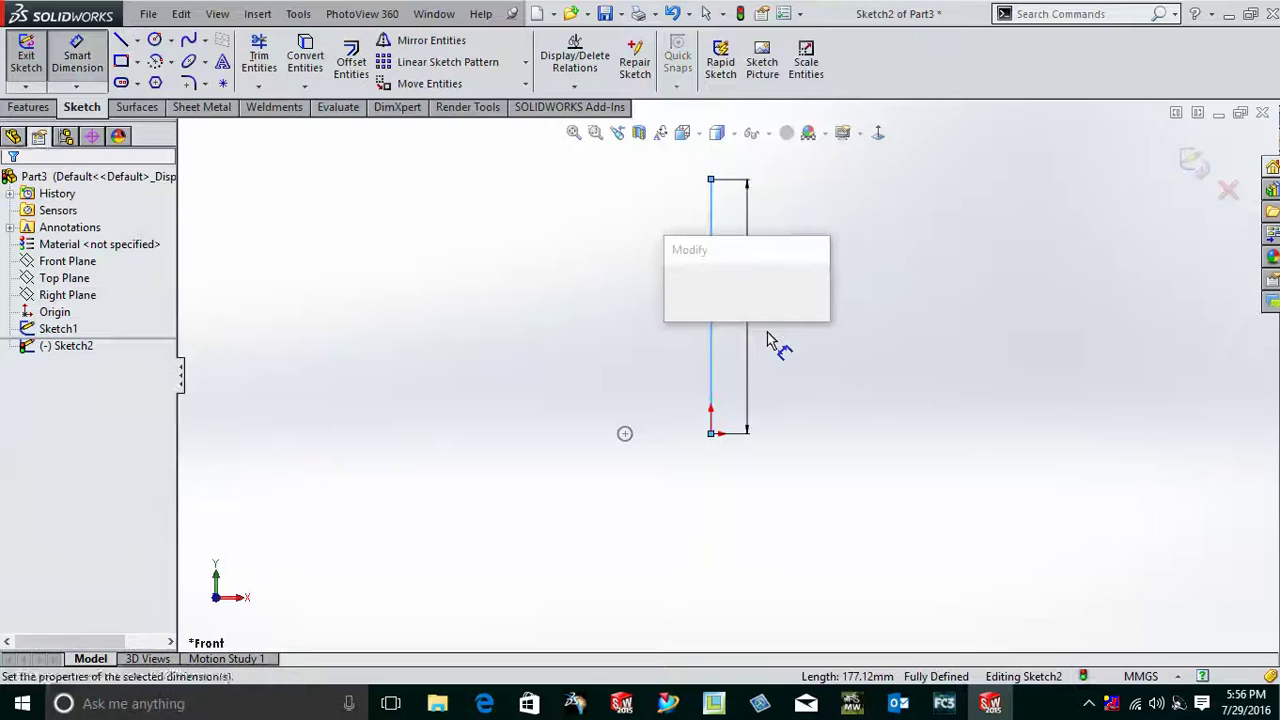
{"action": "type", "text": "200"}
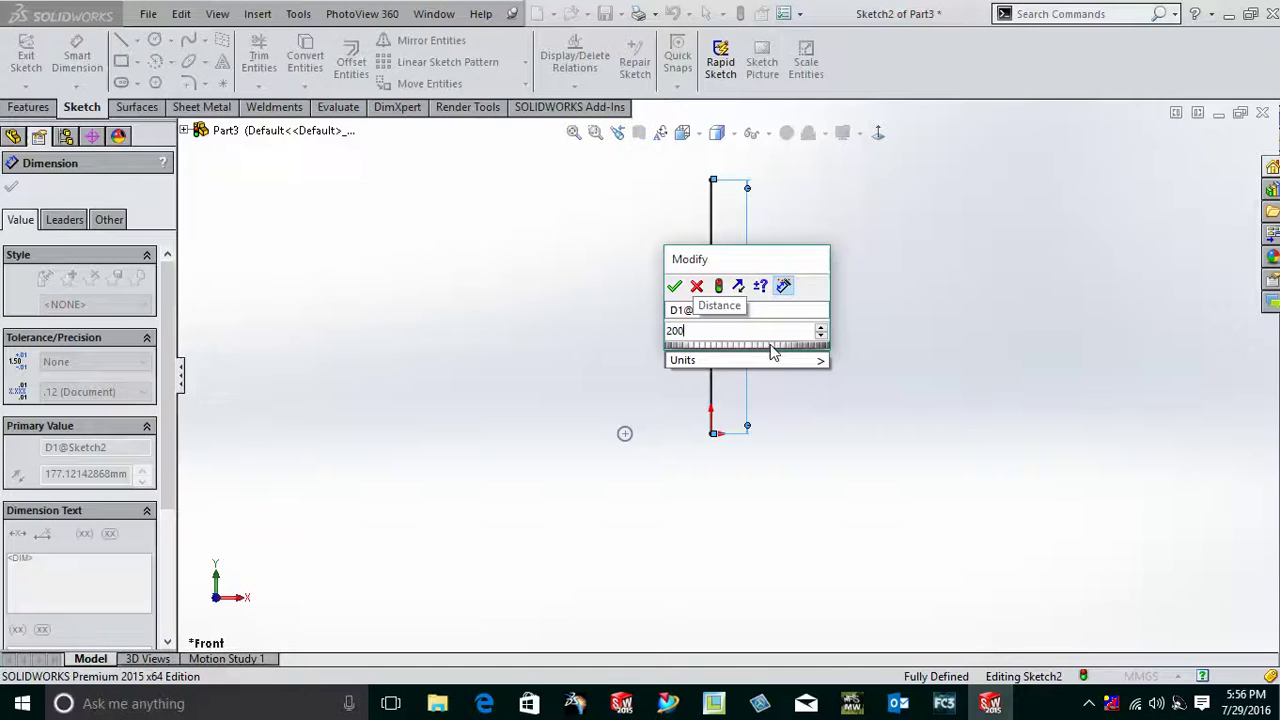
{"action": "key", "text": "Return"}
{"action": "left_click", "coordinate": [871, 389]}
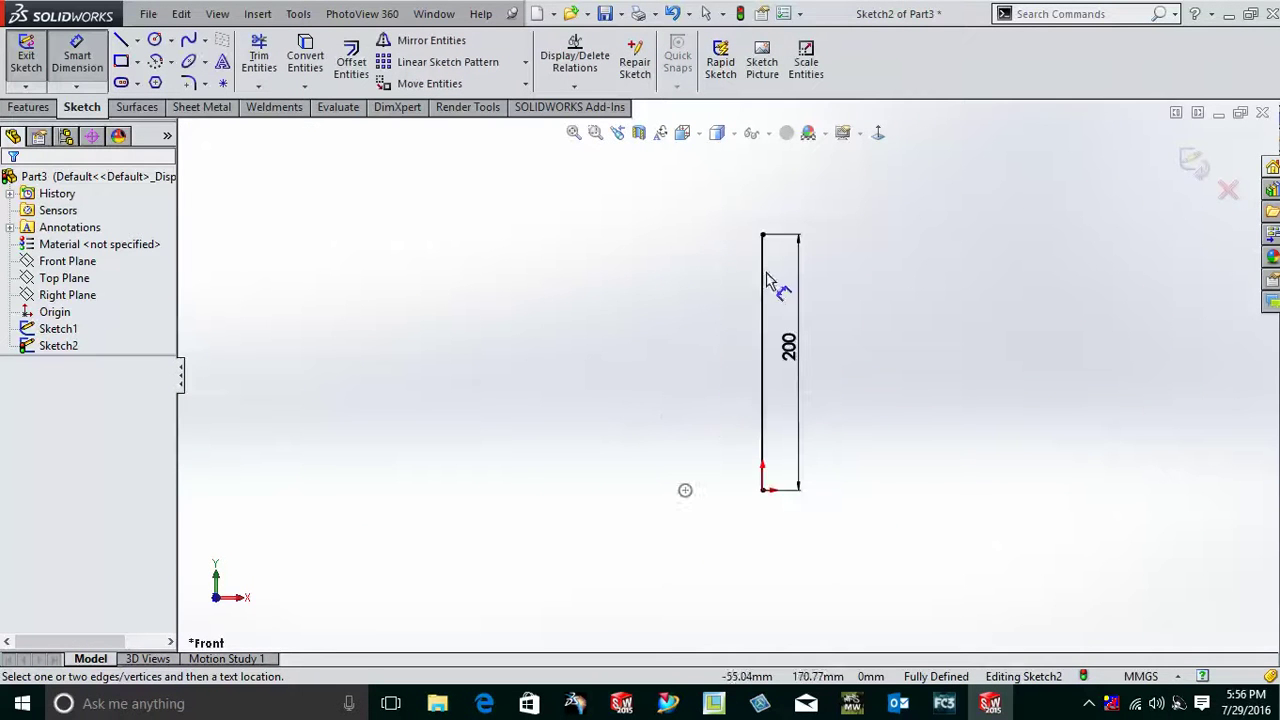
{"action": "left_click", "coordinate": [1193, 162]}
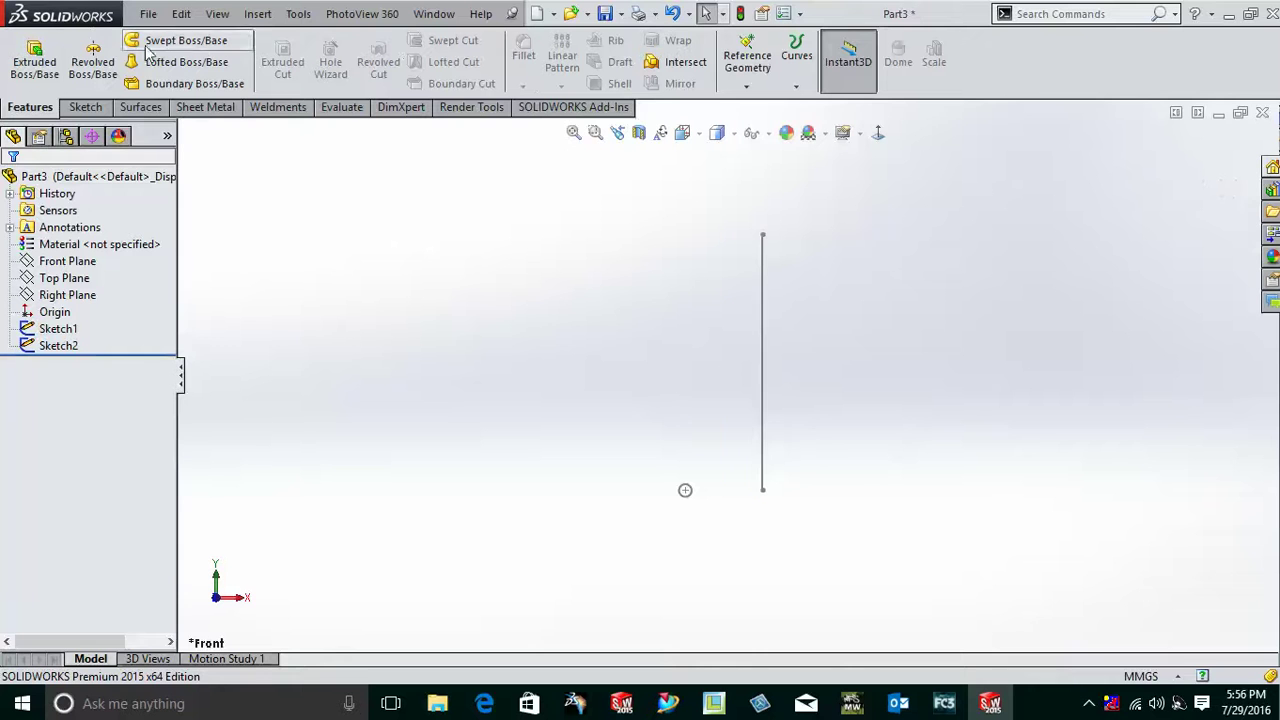
Start a Swept Boss/Base with the circle sketch as profile and the vertical line sketch as path
{"action": "left_click", "coordinate": [147, 47]}
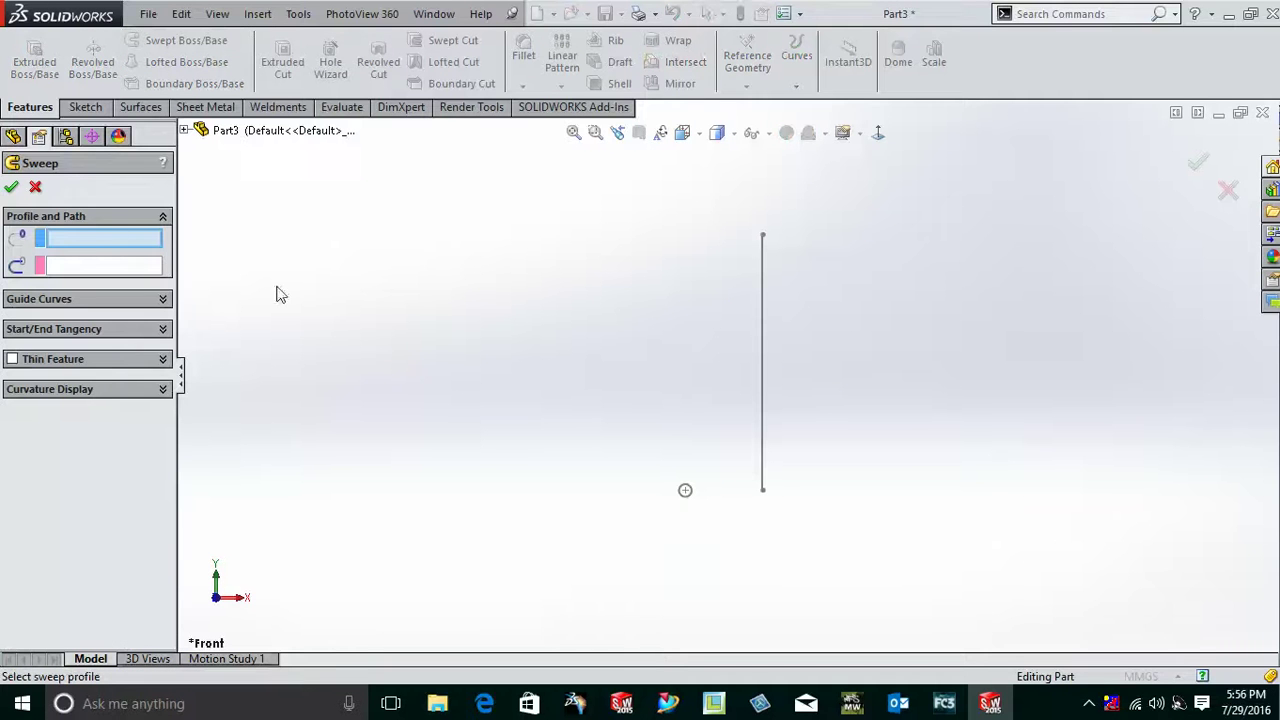
{"action": "left_click", "coordinate": [697, 497]}
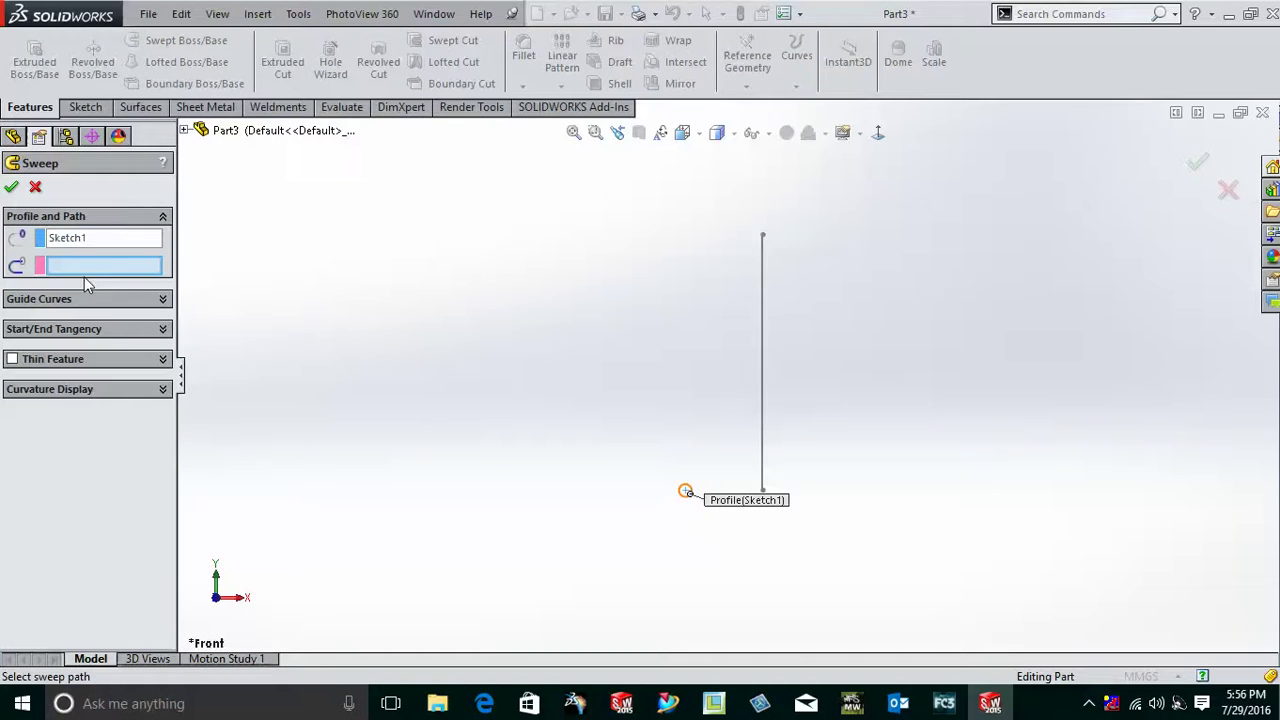
{"action": "left_click", "coordinate": [763, 382]}
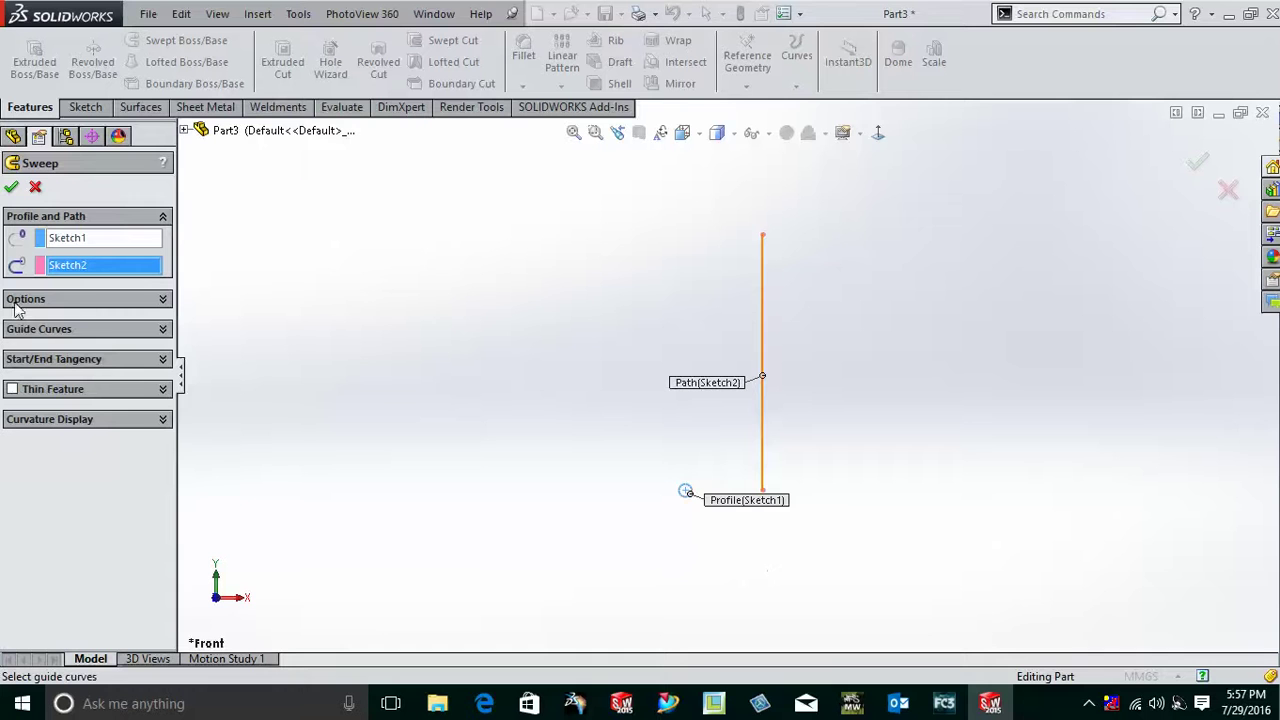
Set the sweep's orientation/twist type to Twist Along Path, defined by Turns
{"action": "left_click", "coordinate": [133, 300]}
{"action": "left_click", "coordinate": [90, 343]}
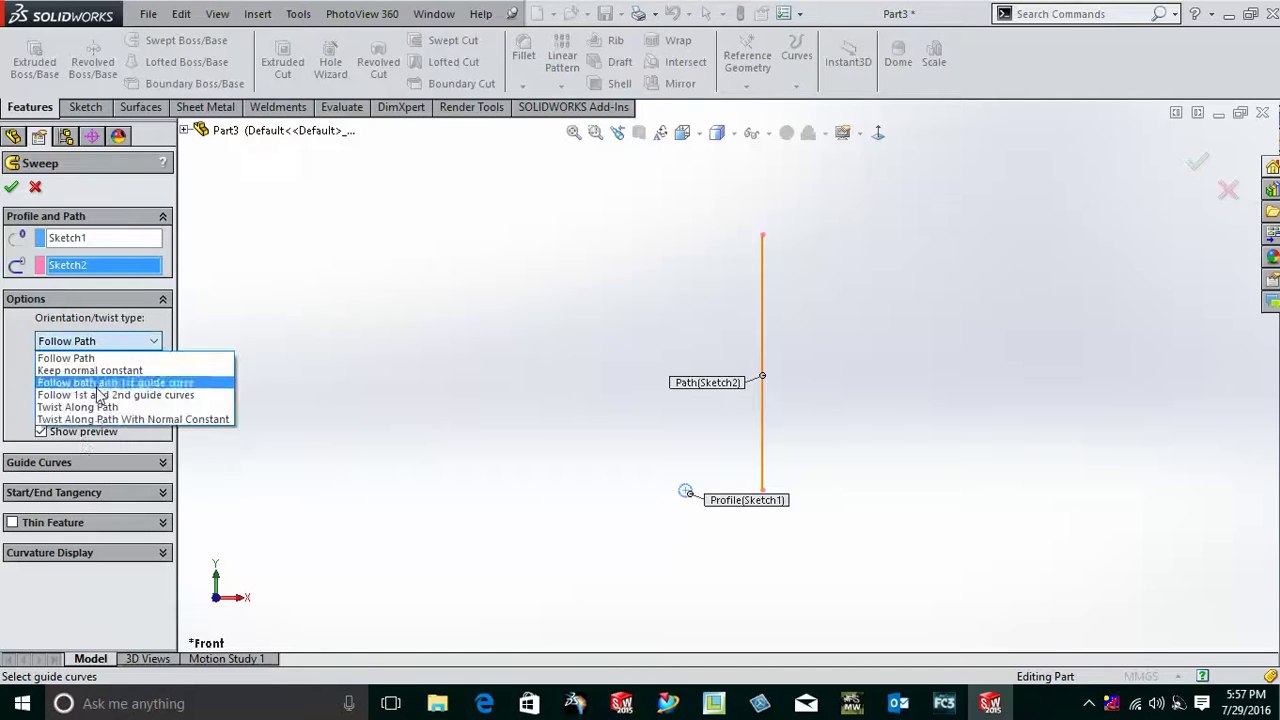
{"action": "left_click", "coordinate": [171, 408]}
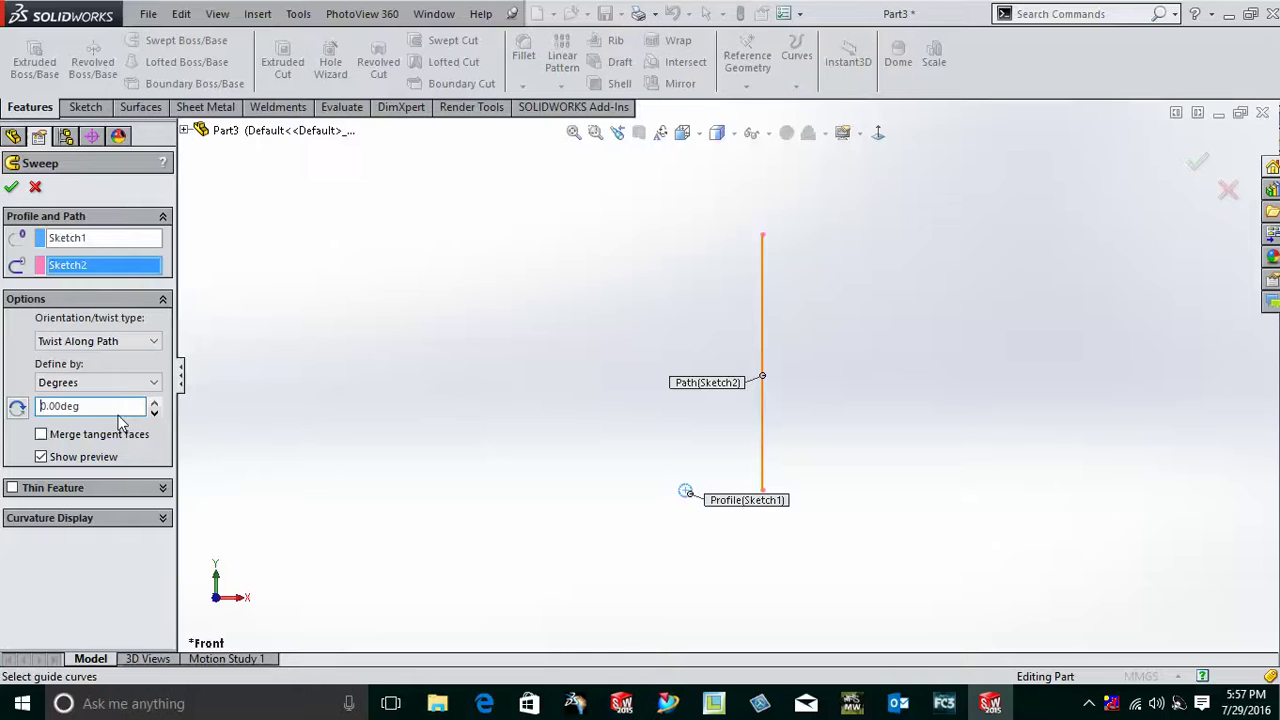
{"action": "left_click", "coordinate": [118, 386]}
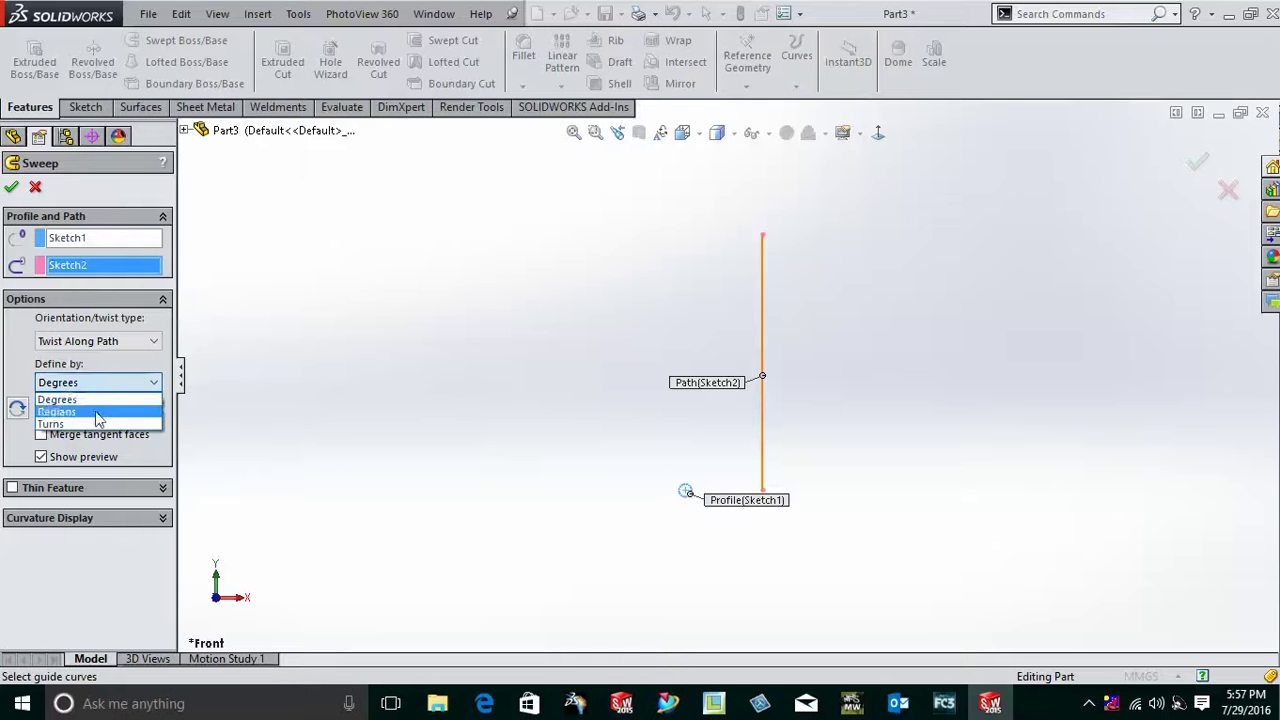
{"action": "left_click", "coordinate": [92, 416]}
Set the sweep's twist to 15 turns and preview it
{"action": "left_click_drag", "start_coordinate": [129, 412], "coordinate": [3, 407]}
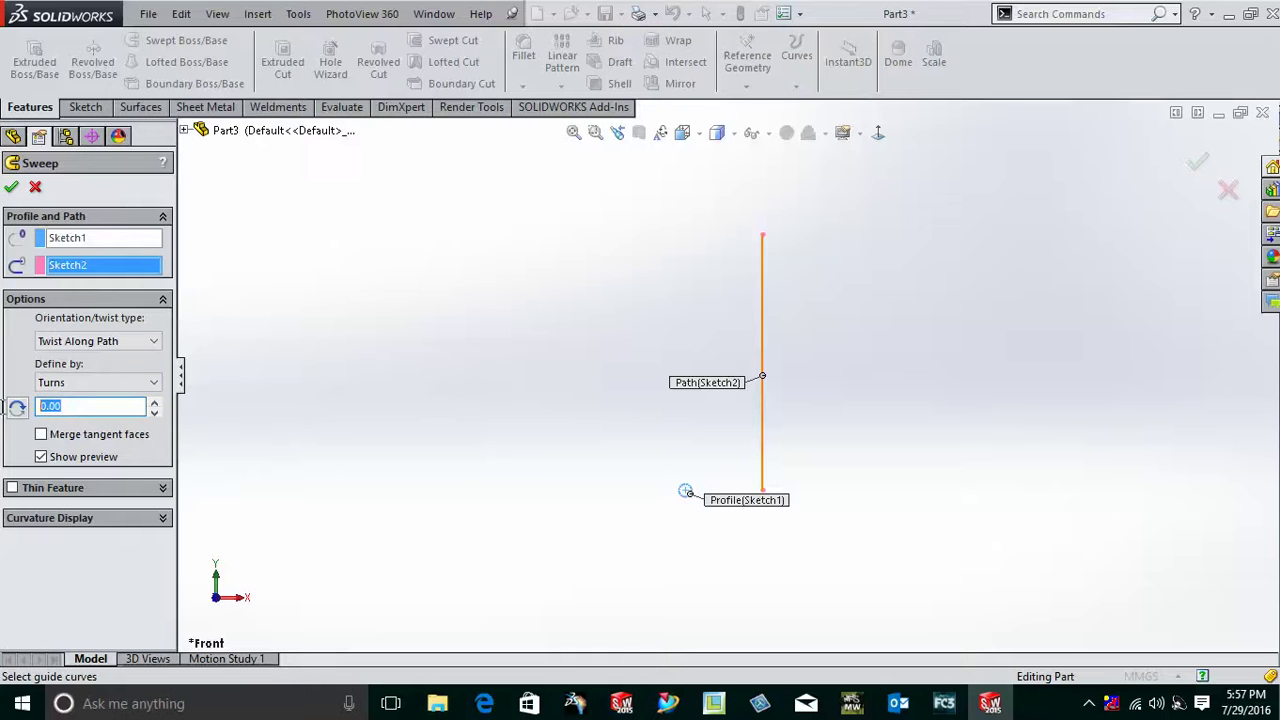
{"action": "type", "text": "15"}
{"action": "left_click", "coordinate": [40, 456]}
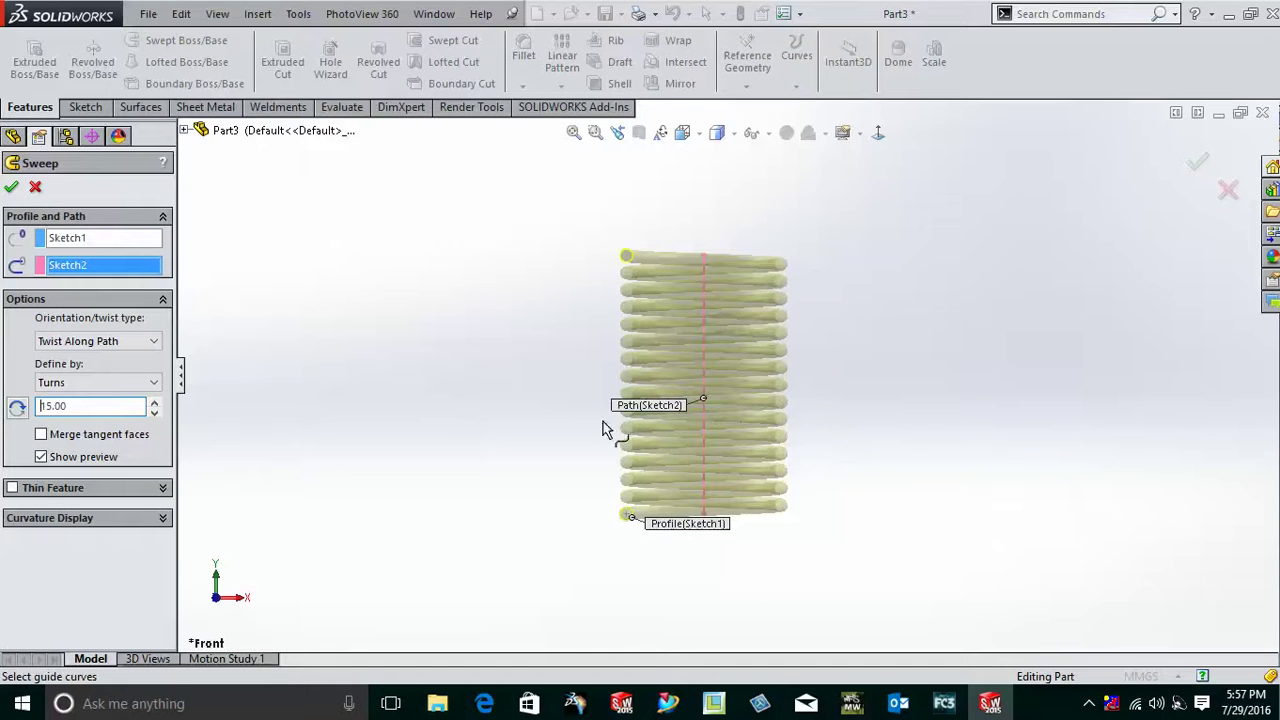
Set the sweep's twist to 10 turns and complete the sweep to create the spring
{"action": "left_click_drag", "start_coordinate": [86, 404], "coordinate": [2, 432]}
{"action": "type", "text": "10"}
{"action": "key", "text": "Return"}
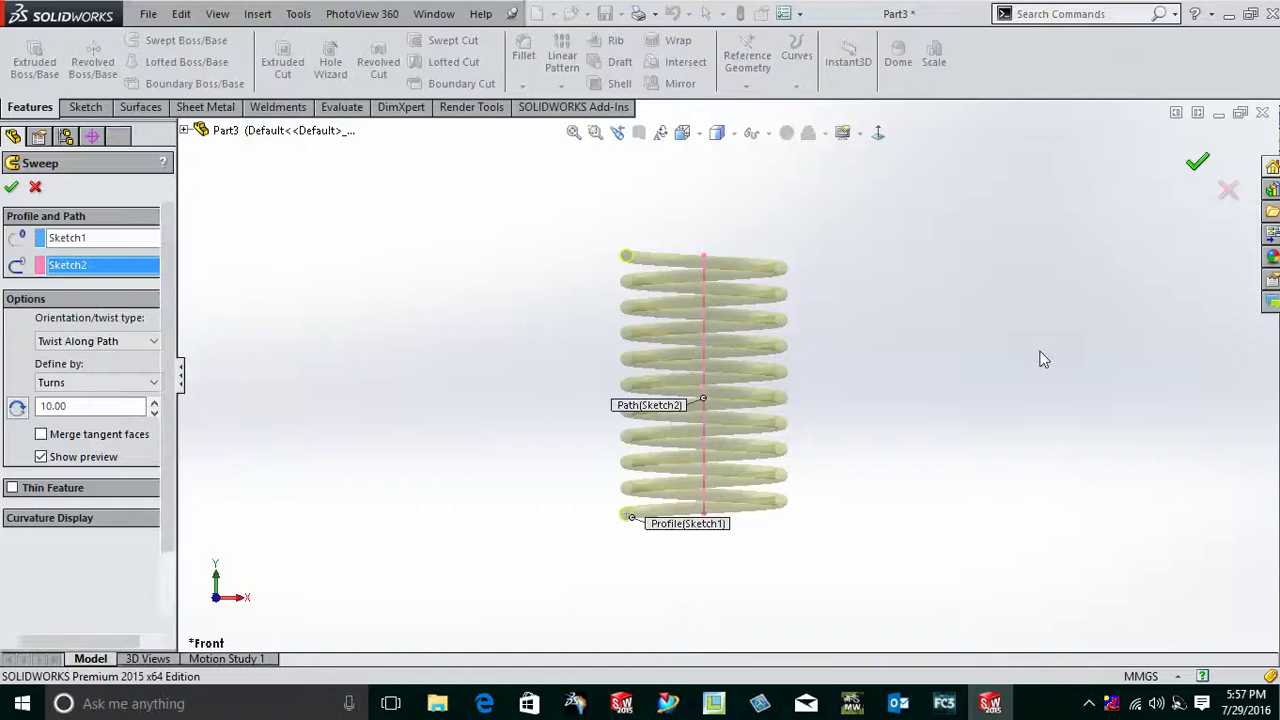
{"action": "middle_click_drag", "start_coordinate": [855, 309], "coordinate": [915, 402]}
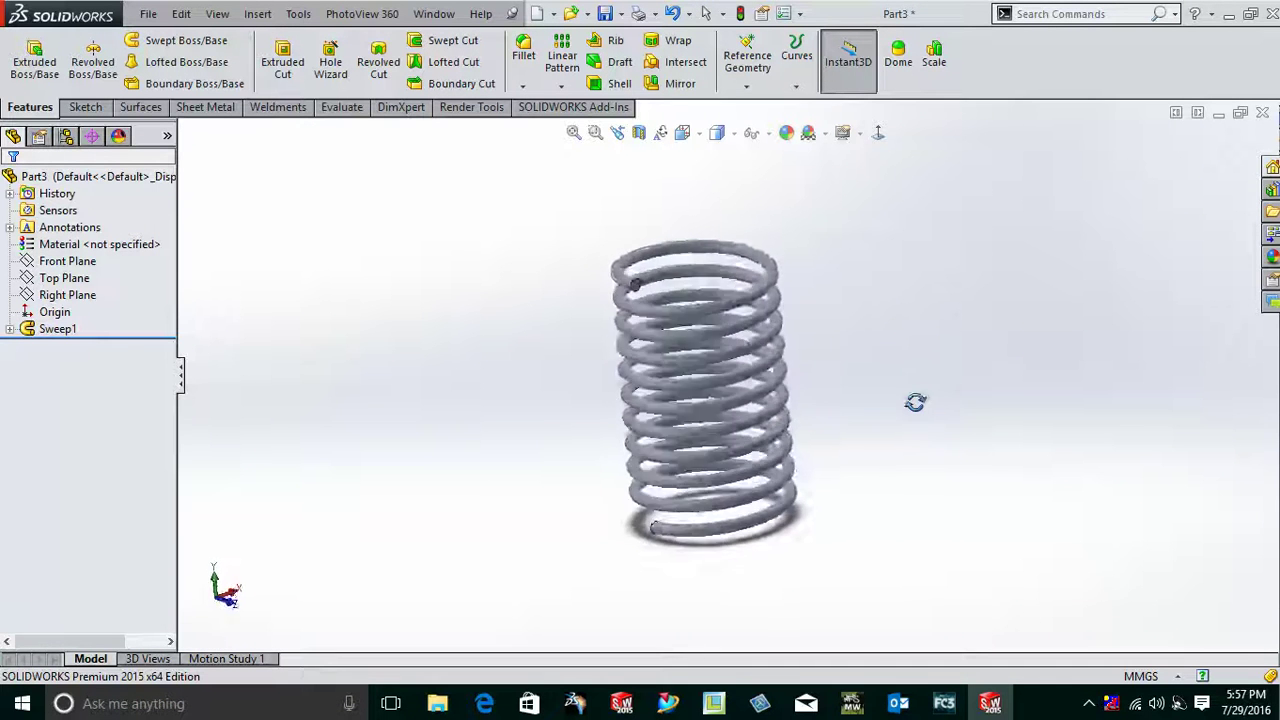
Assign the material AISI 4130 Steel, annealed at 865C to the spring part
{"action": "right_click", "coordinate": [102, 244]}
{"action": "left_click", "coordinate": [140, 250]}
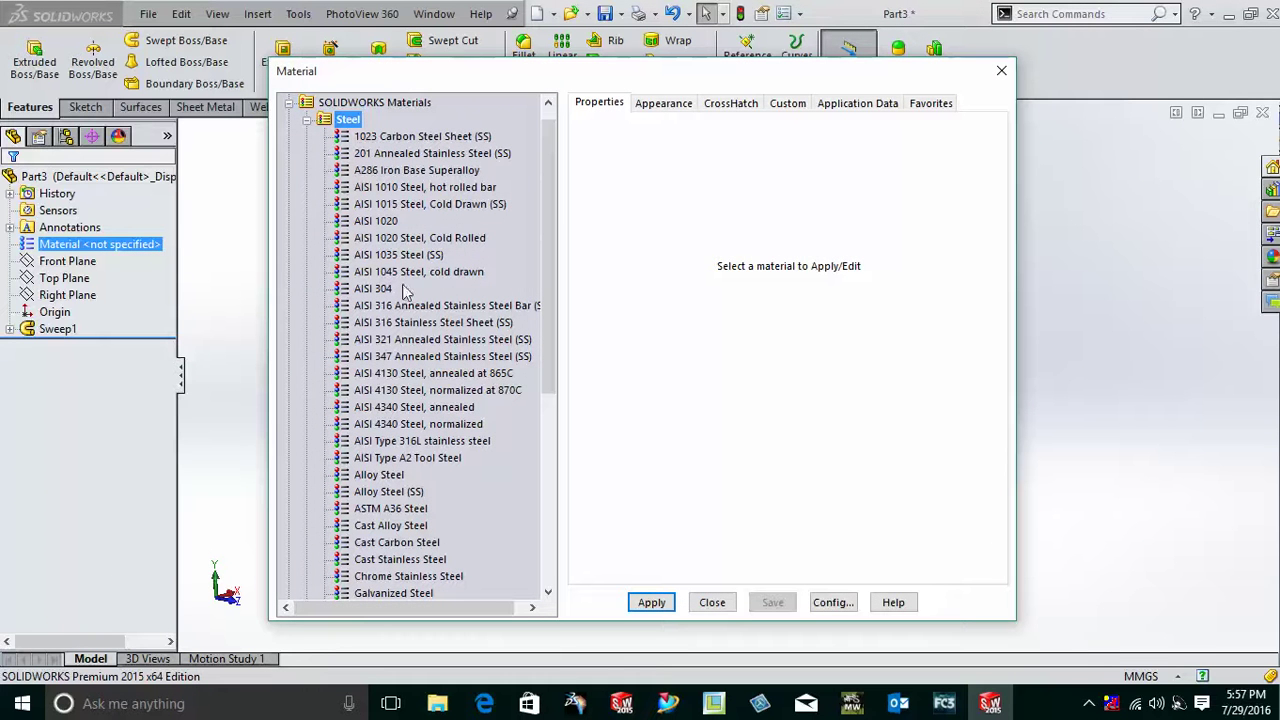
{"action": "left_click", "coordinate": [440, 373]}
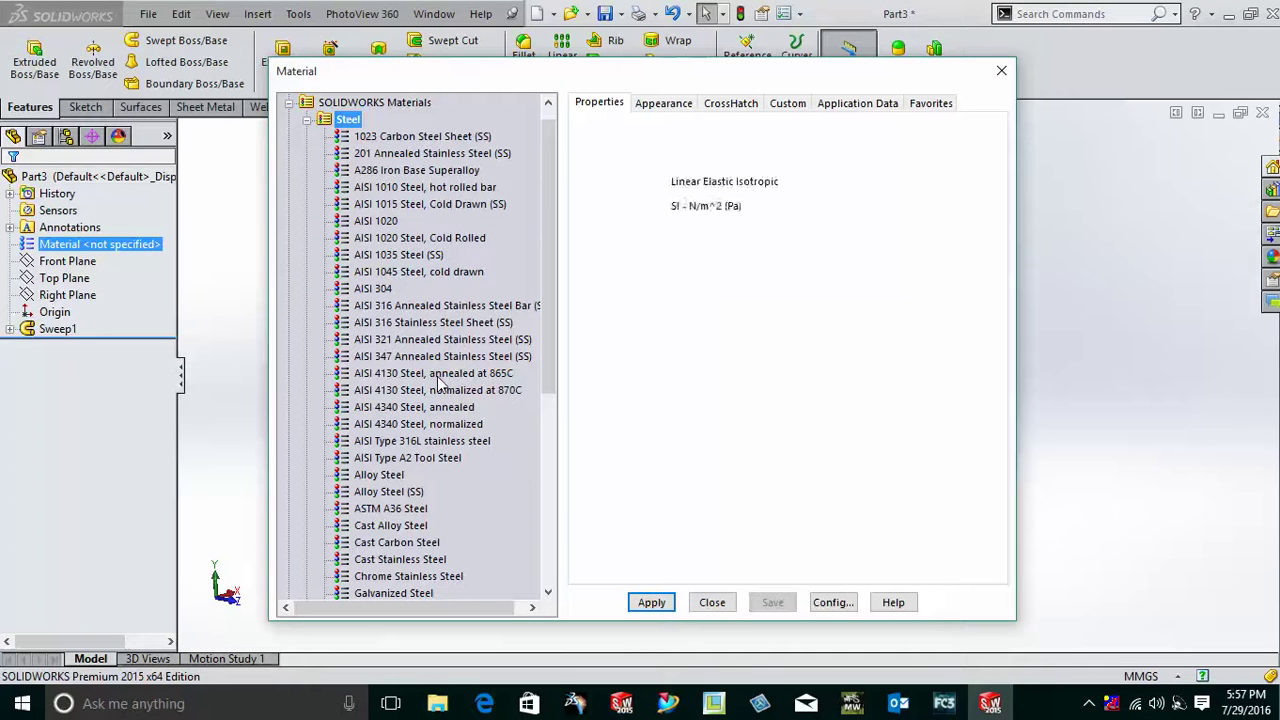
{"action": "left_click", "coordinate": [651, 603]}
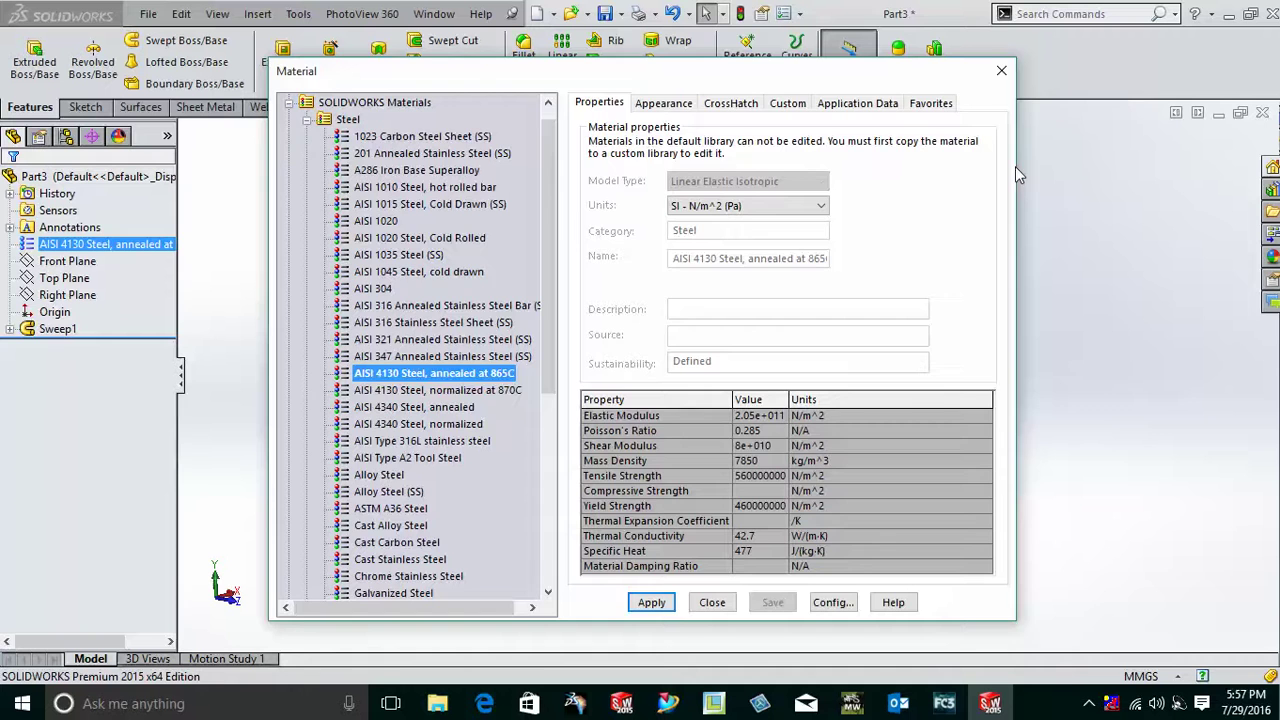
{"action": "left_click", "coordinate": [998, 76]}
{"action": "middle_click_drag", "start_coordinate": [851, 329], "coordinate": [865, 267]}
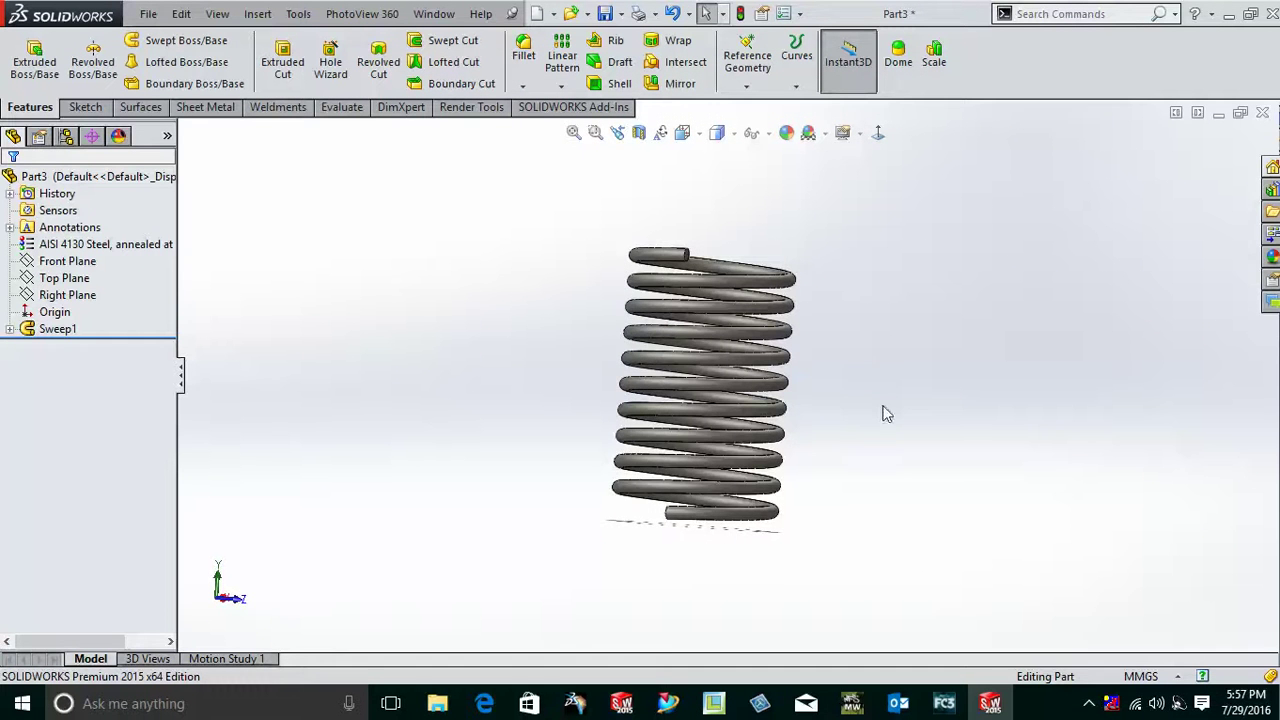
{"action": "middle_click_drag", "start_coordinate": [885, 413], "coordinate": [881, 371]}
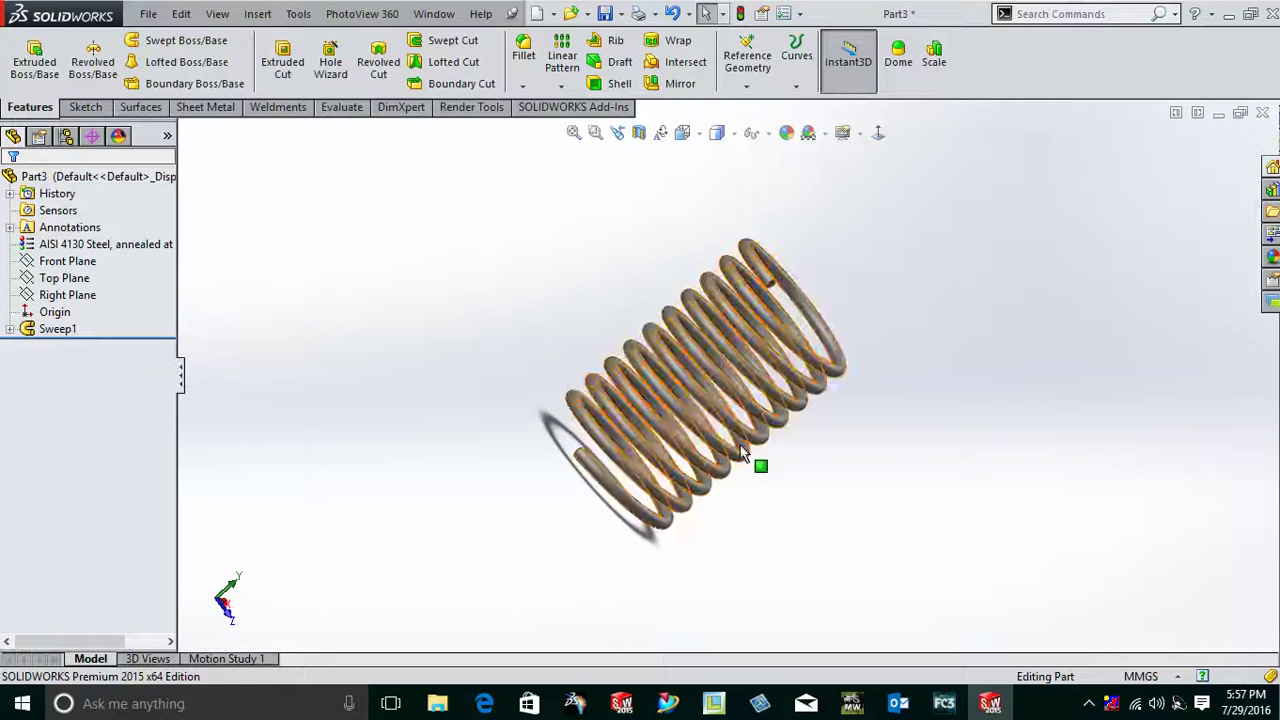
{"action": "mouse_move", "coordinate": [741, 453]}
{"action": "middle_mouse_down"}
{"action": "mouse_move", "coordinate": [760, 466]}
{"action": "mouse_move", "coordinate": [771, 429]}
{"action": "mouse_move", "coordinate": [772, 475]}
{"action": "middle_mouse_up"}
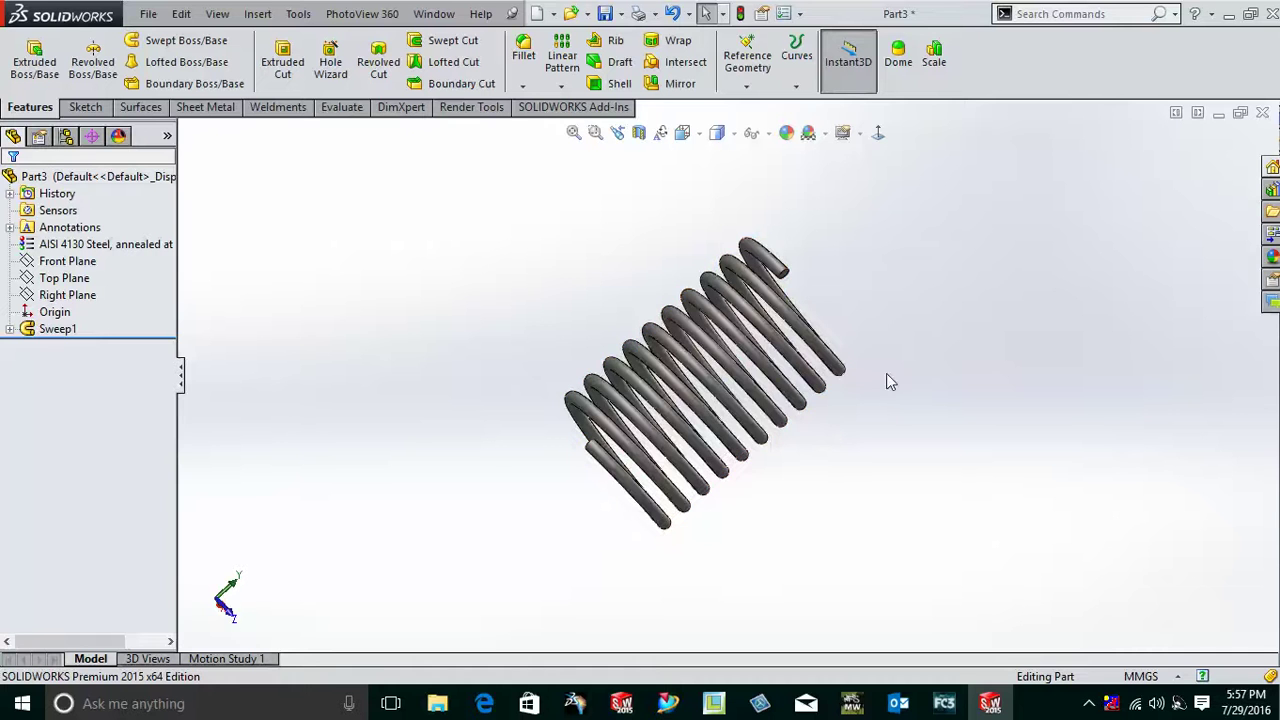
{"action": "middle_click_drag", "start_coordinate": [826, 329], "coordinate": [810, 306]}
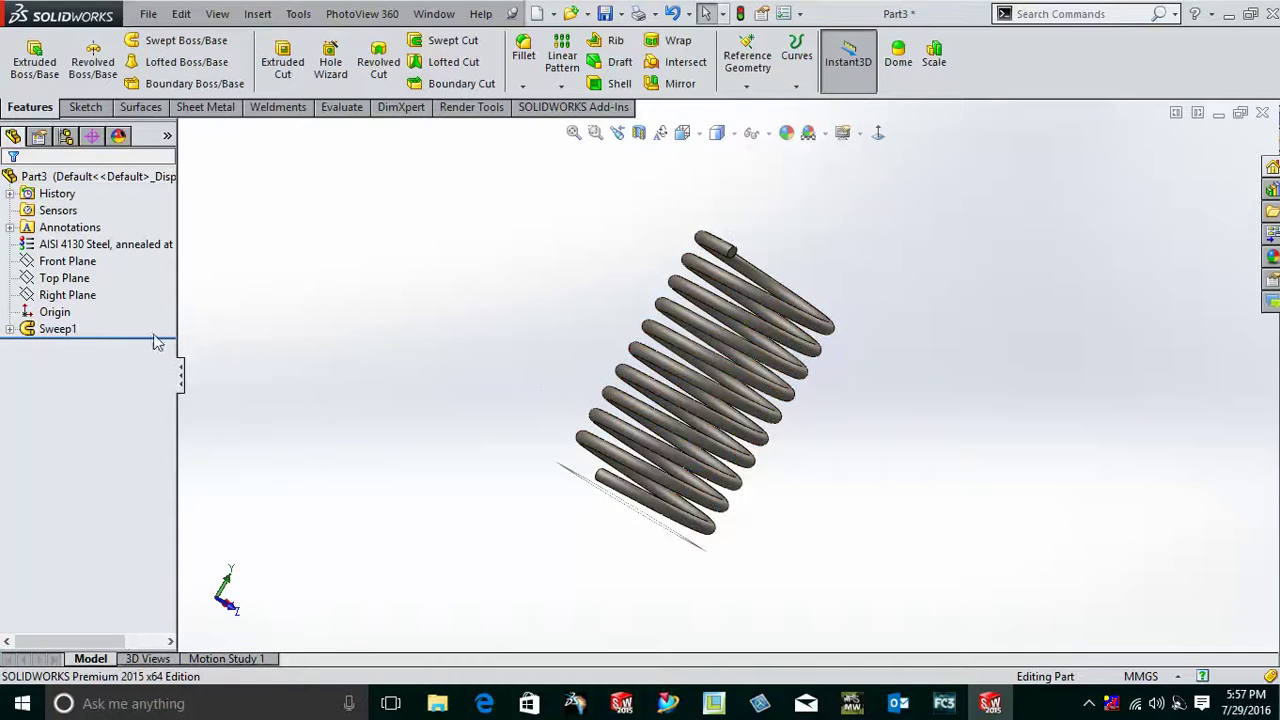
{"action": "left_click", "coordinate": [66, 332]}
{"action": "mouse_move", "coordinate": [56, 334]}
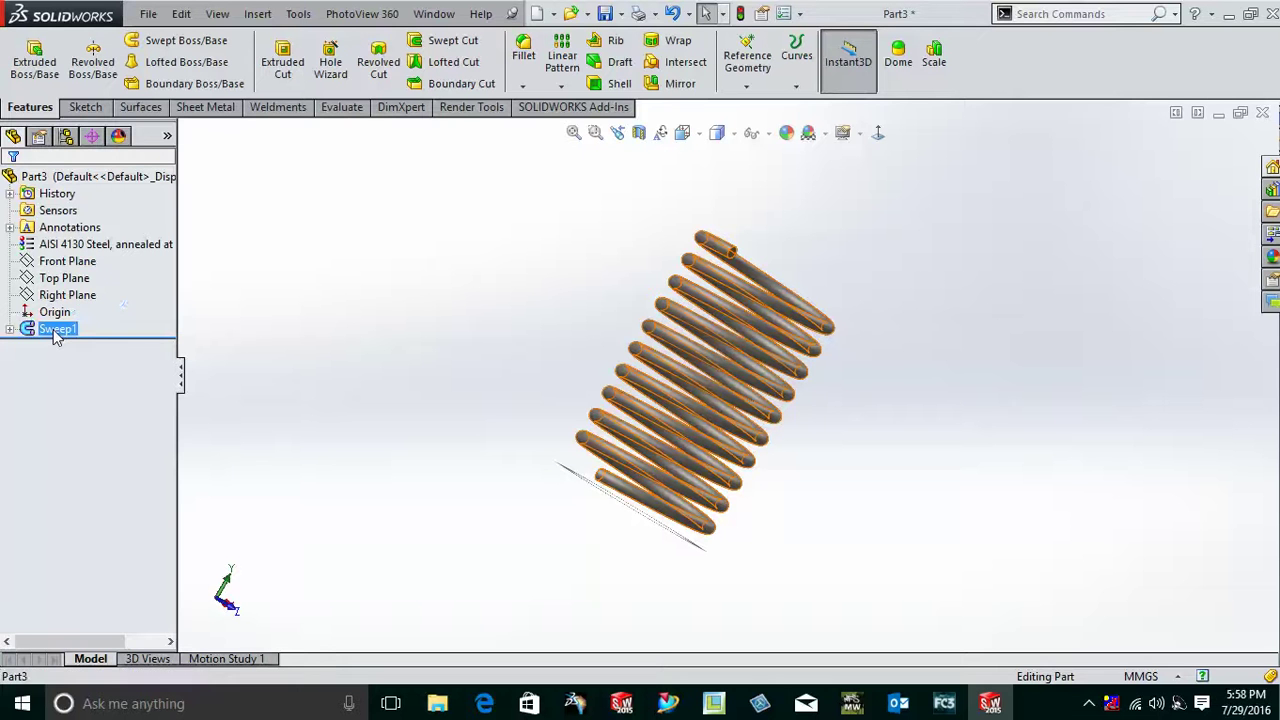
{"action": "right_click", "coordinate": [56, 333]}
{"action": "left_click", "coordinate": [423, 449]}
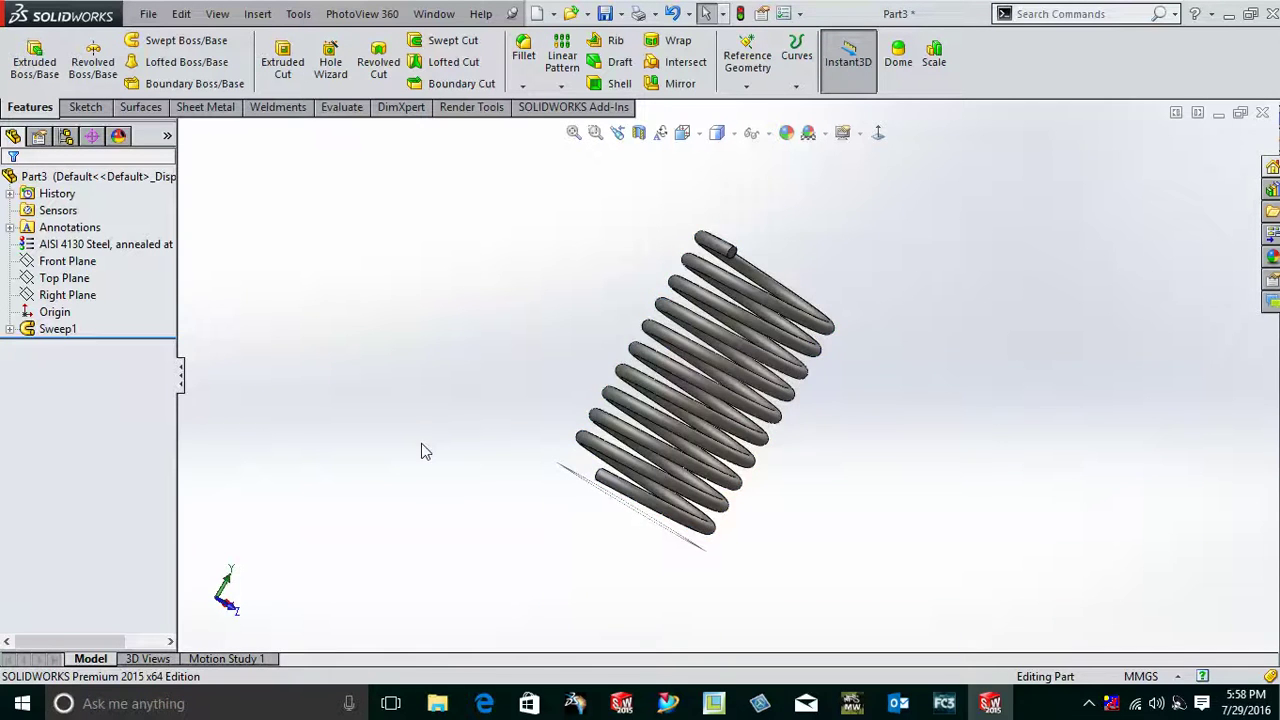
{"action": "middle_click_drag", "start_coordinate": [423, 449], "coordinate": [403, 429]}
Rename the 200 mm dimension of the sweep's path line to "length"
{"action": "left_click", "coordinate": [740, 418]}
{"action": "mouse_move", "coordinate": [766, 451]}
{"action": "middle_mouse_down"}
{"action": "mouse_move", "coordinate": [827, 528]}
{"action": "mouse_move", "coordinate": [740, 380]}
{"action": "mouse_move", "coordinate": [729, 391]}
{"action": "mouse_move", "coordinate": [766, 437]}
{"action": "middle_mouse_up"}
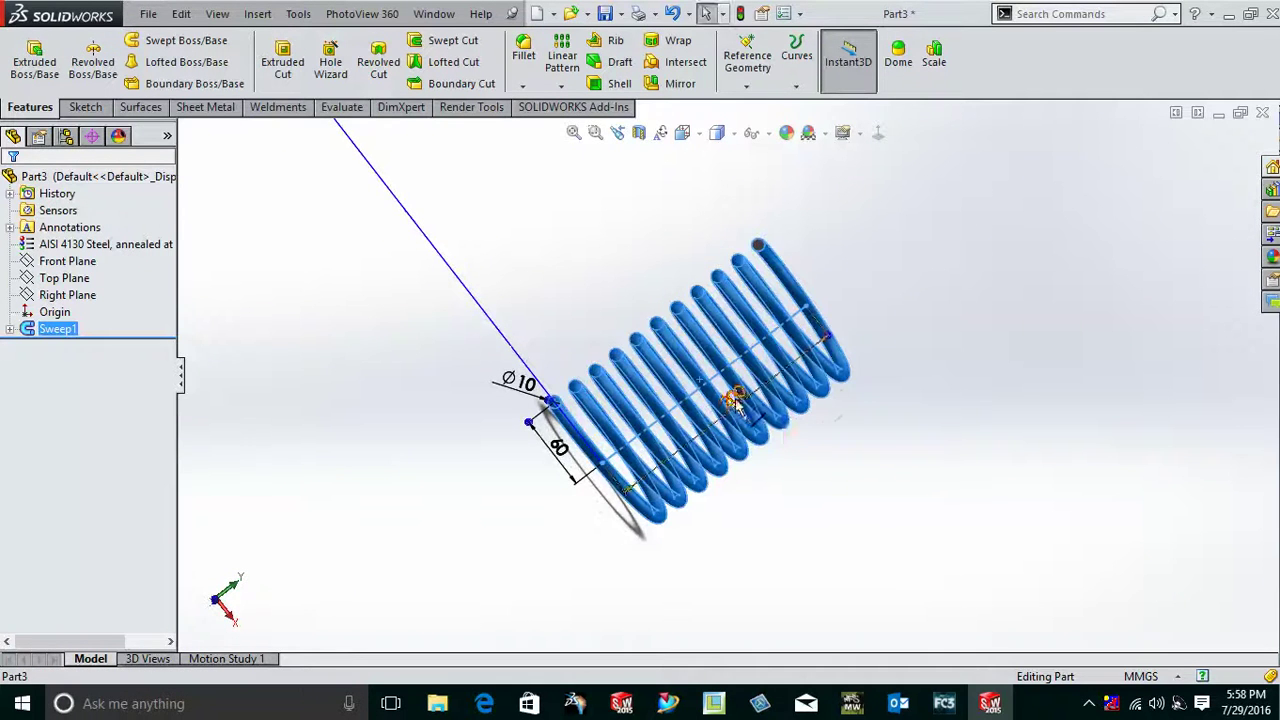
{"action": "left_click", "coordinate": [770, 478]}
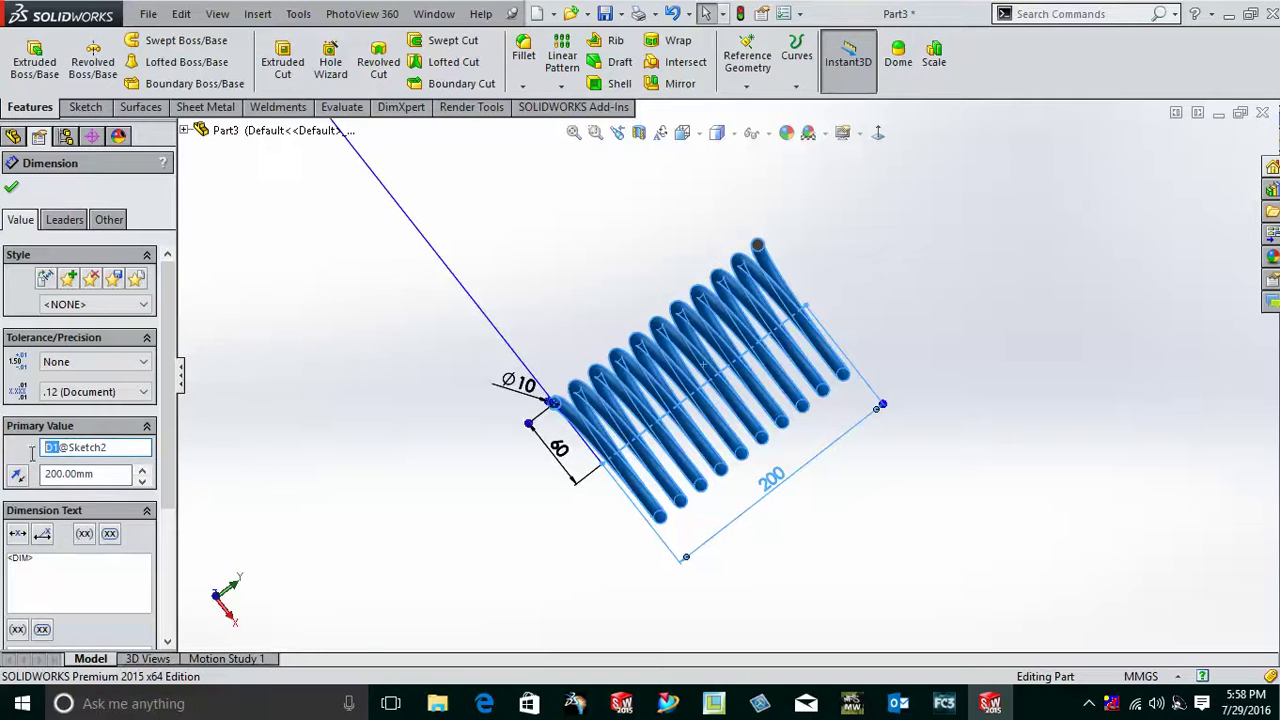
{"action": "type", "text": "length"}
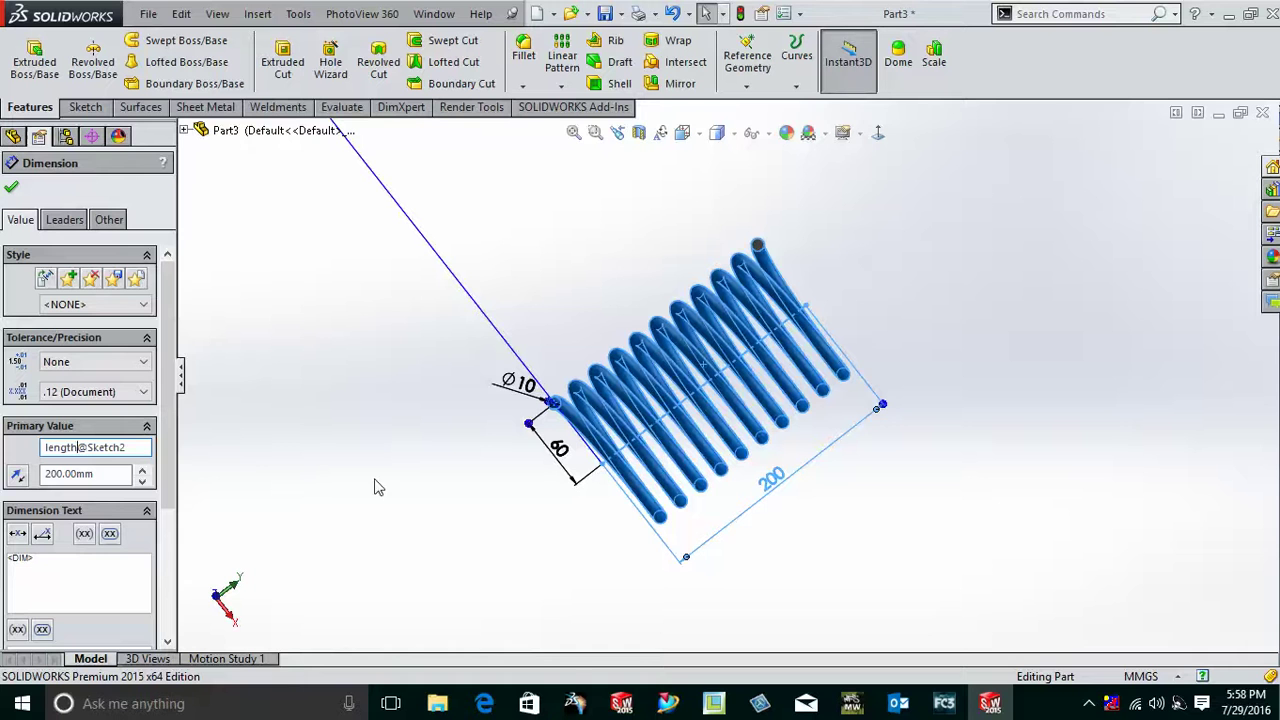
{"action": "left_click", "coordinate": [11, 187]}
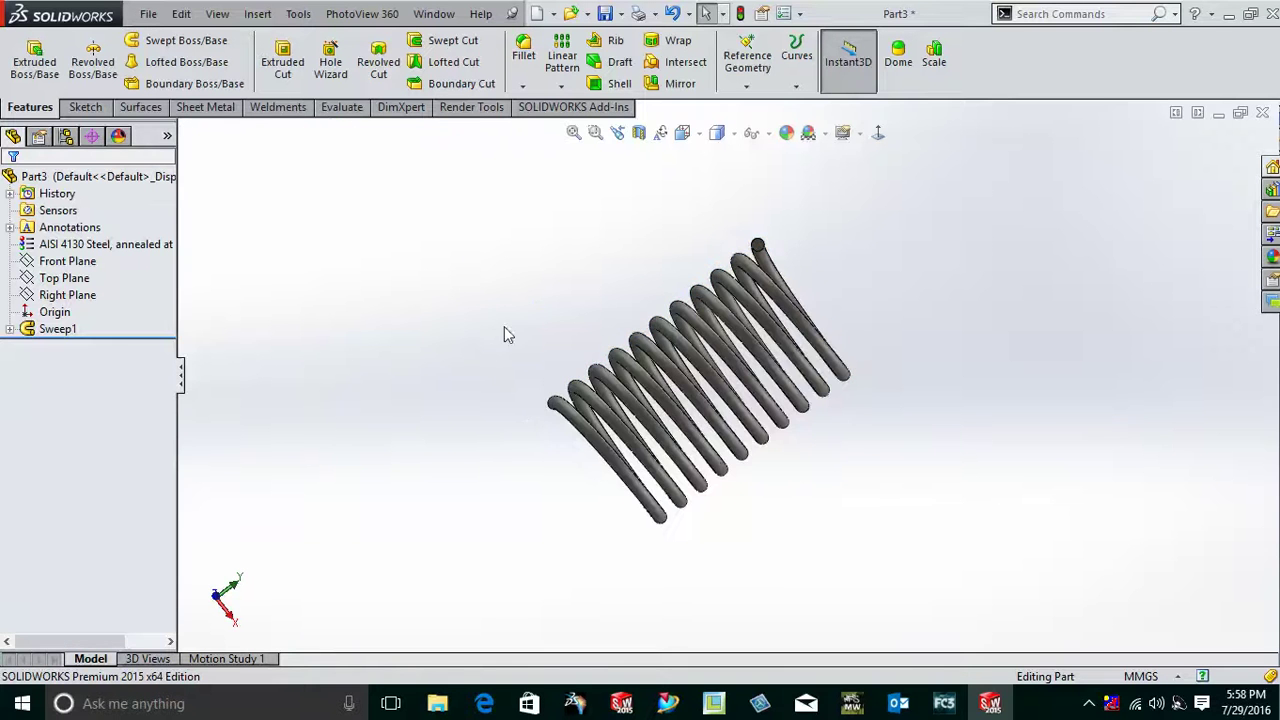
Open the configuration table for the sweep feature and add the path line's length dimension to it
{"action": "middle_click_drag", "start_coordinate": [505, 335], "coordinate": [498, 310]}
{"action": "left_click", "coordinate": [42, 331]}
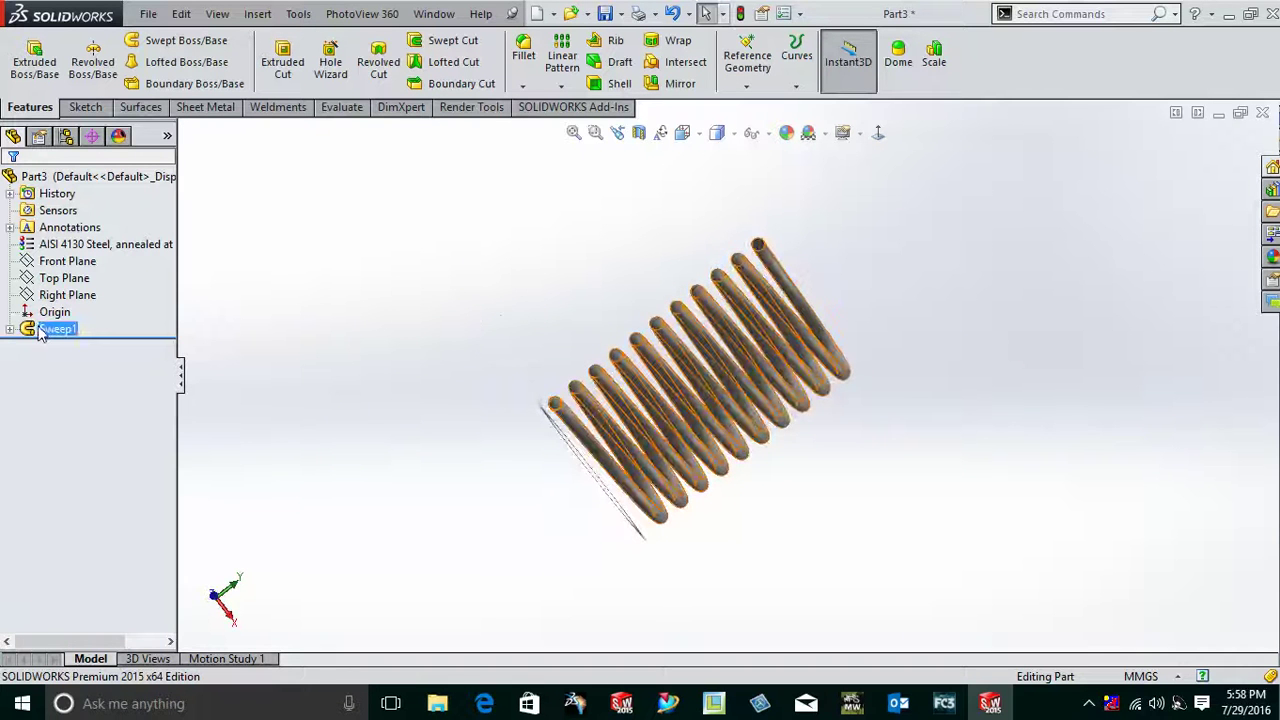
{"action": "right_click", "coordinate": [40, 332]}
{"action": "left_click", "coordinate": [112, 412]}
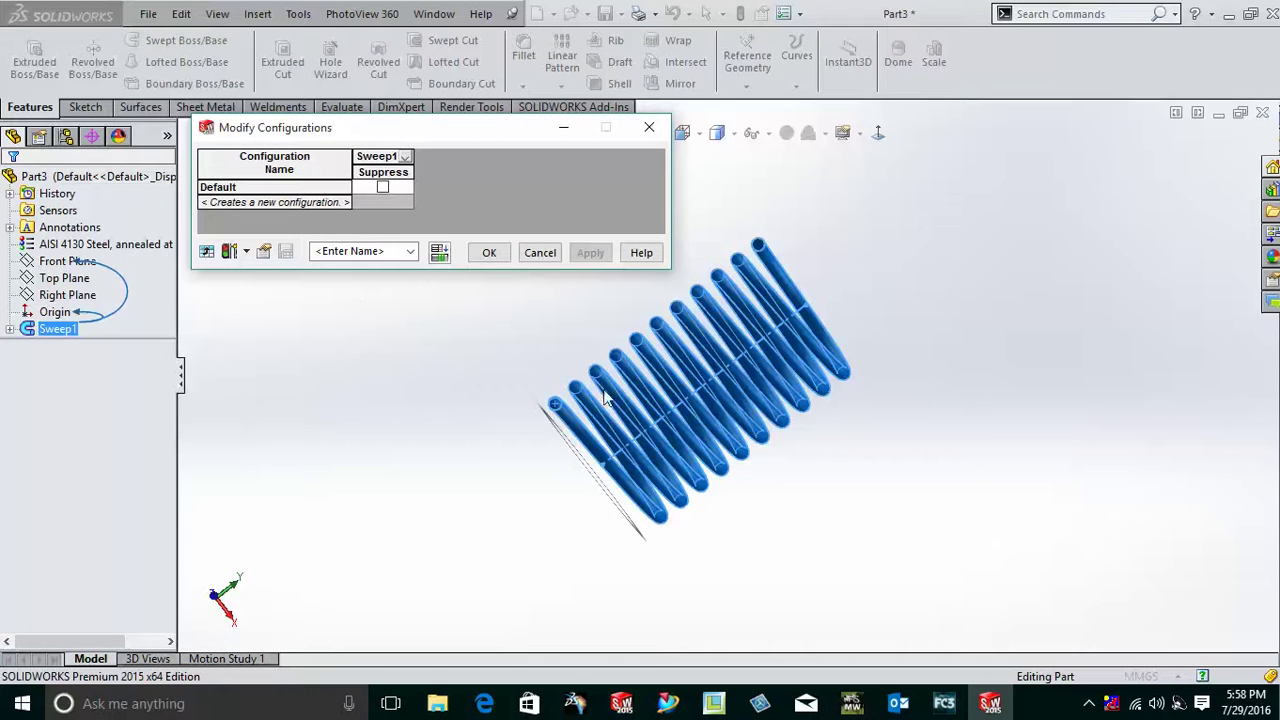
{"action": "left_click", "coordinate": [748, 420]}
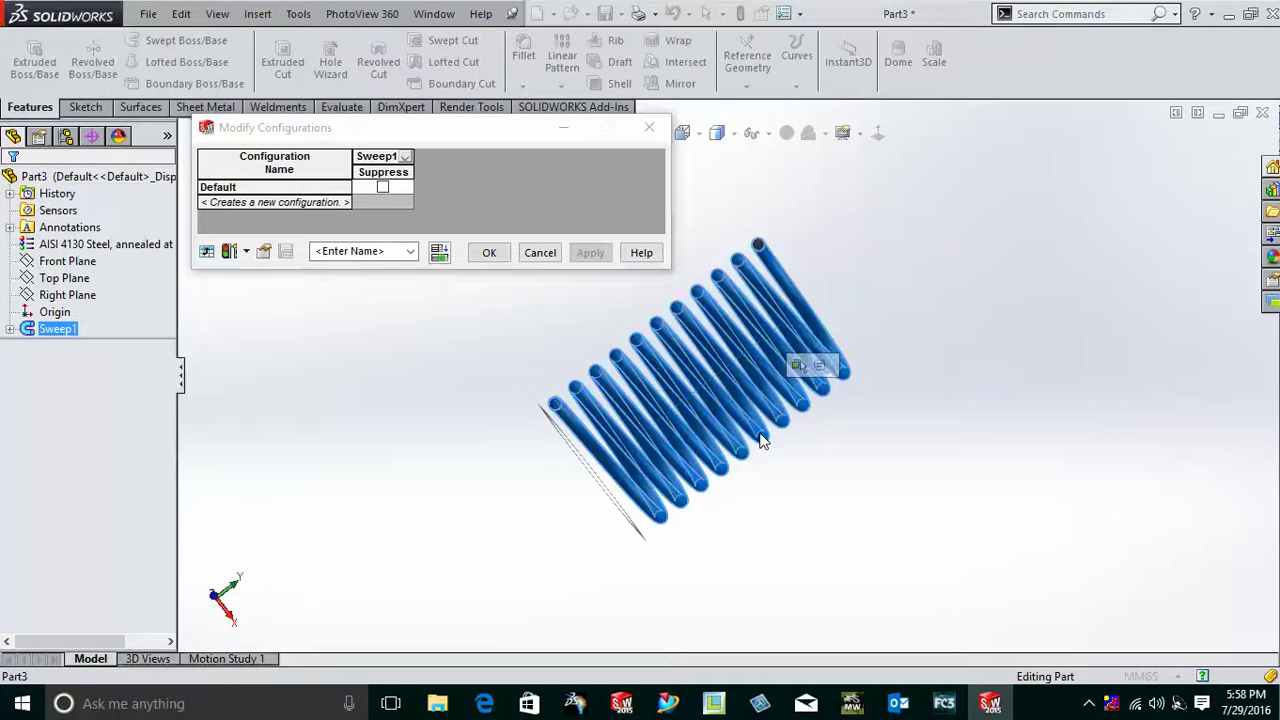
{"action": "double_click", "coordinate": [760, 440]}
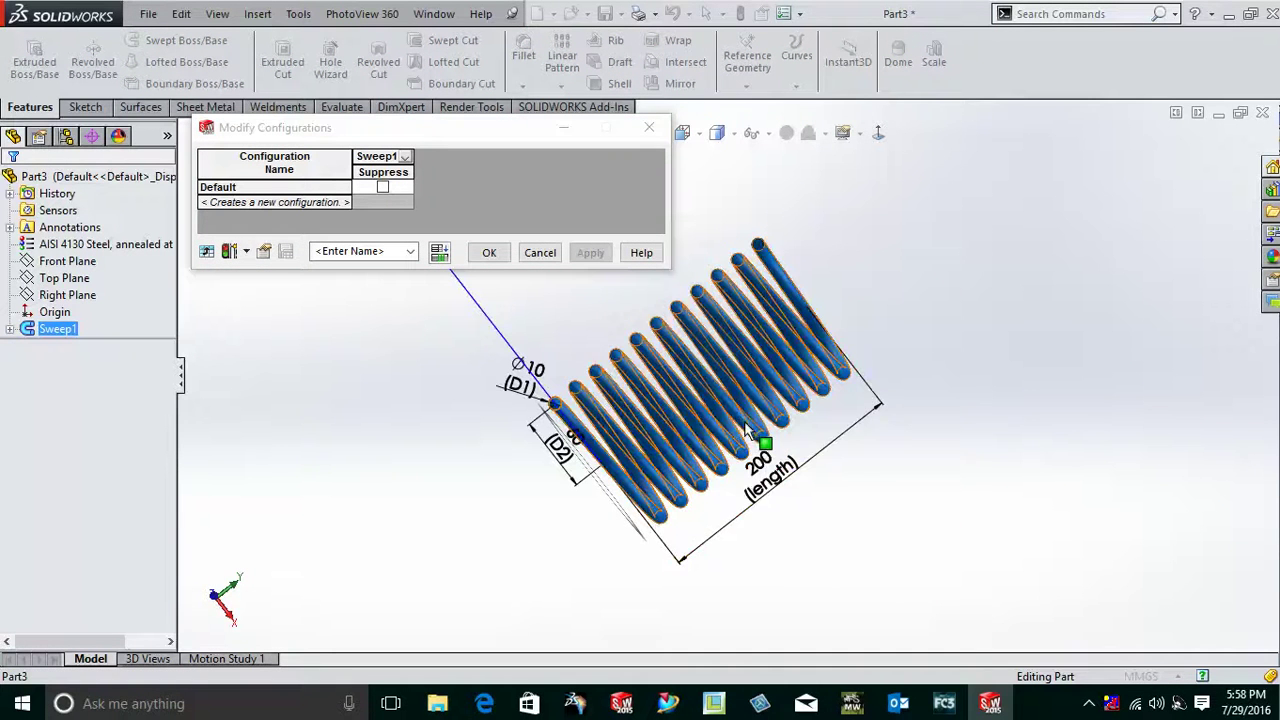
{"action": "left_click", "coordinate": [778, 484]}
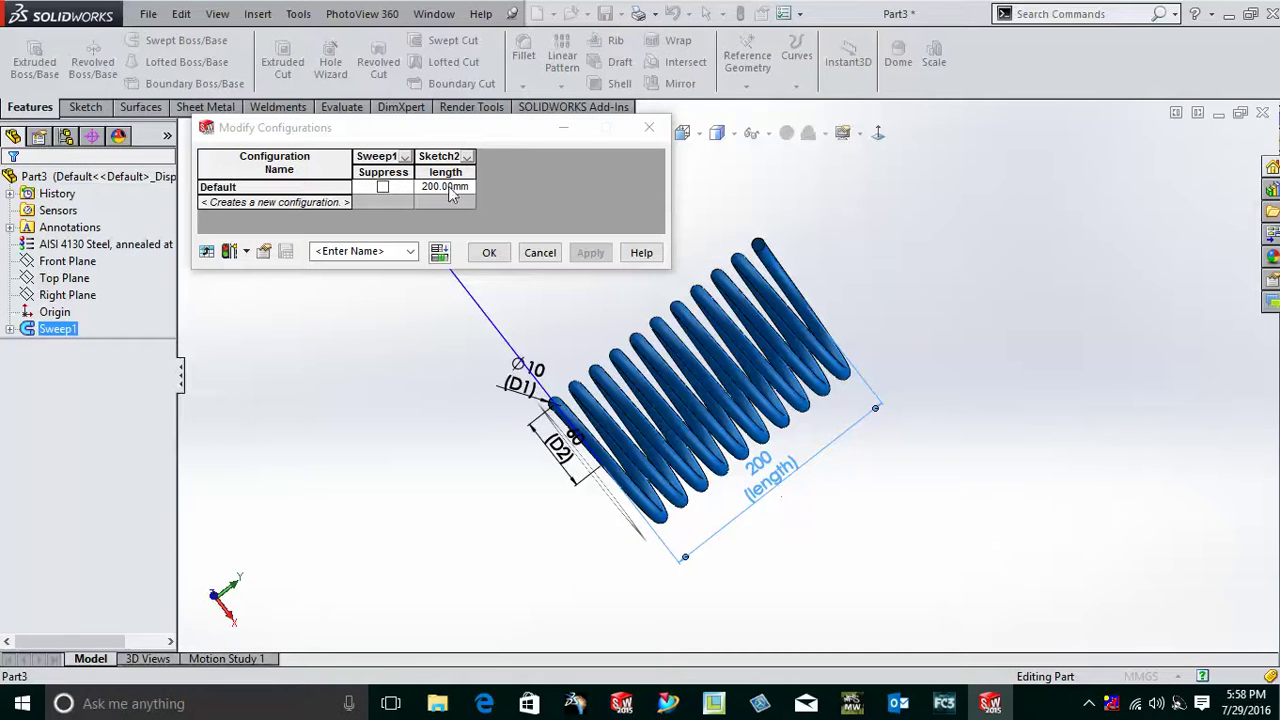
Create a configuration named "expansion" with the length set to 300 mm
{"action": "left_click", "coordinate": [273, 202]}
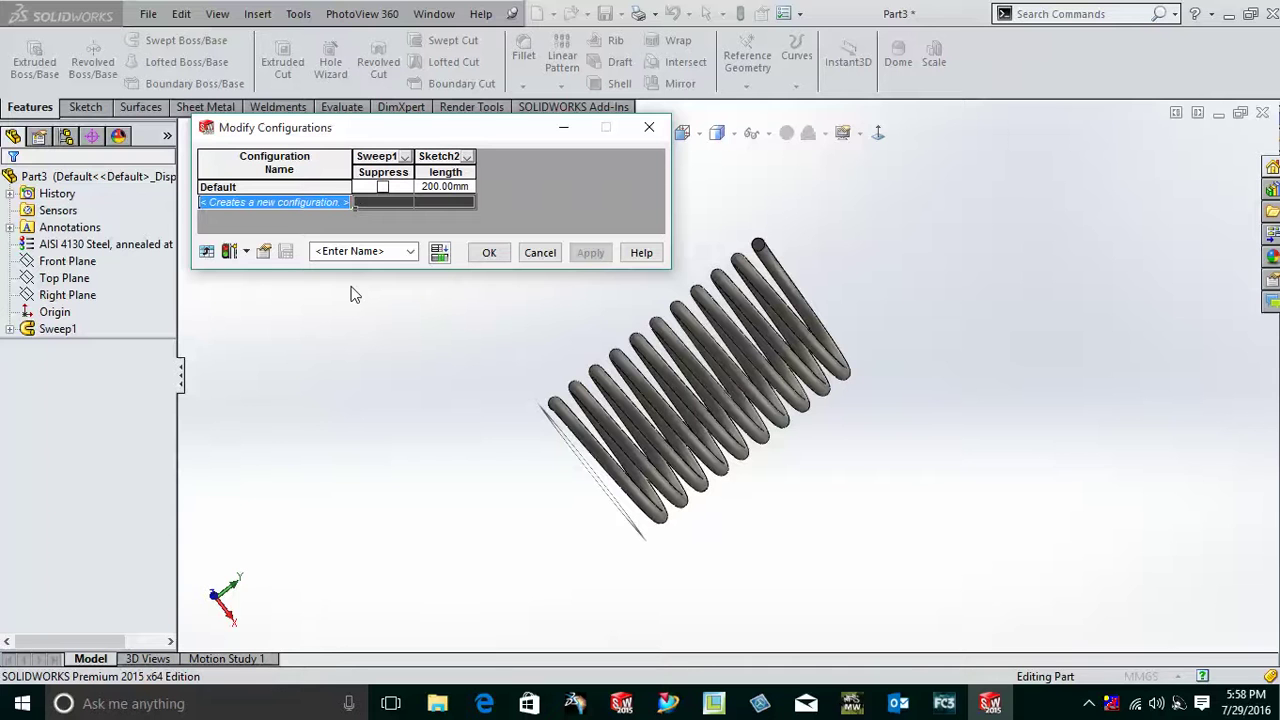
{"action": "type", "text": "expansion"}
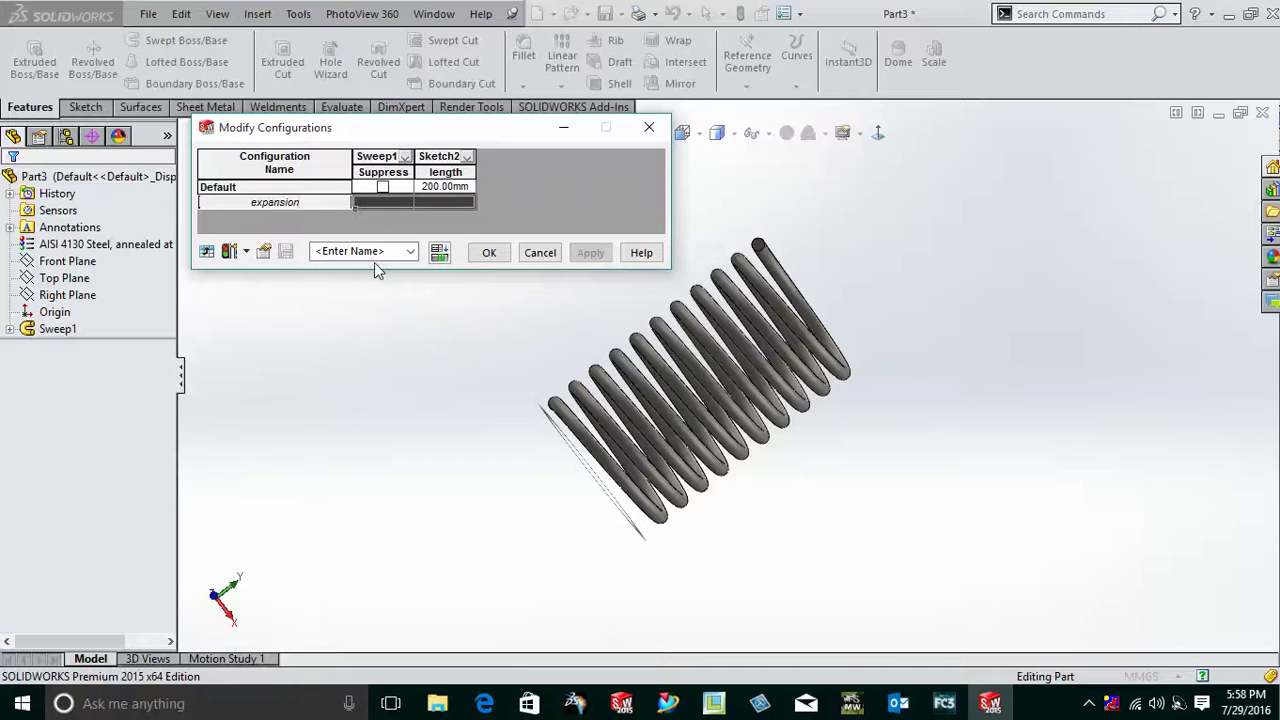
{"action": "left_click", "coordinate": [442, 201]}
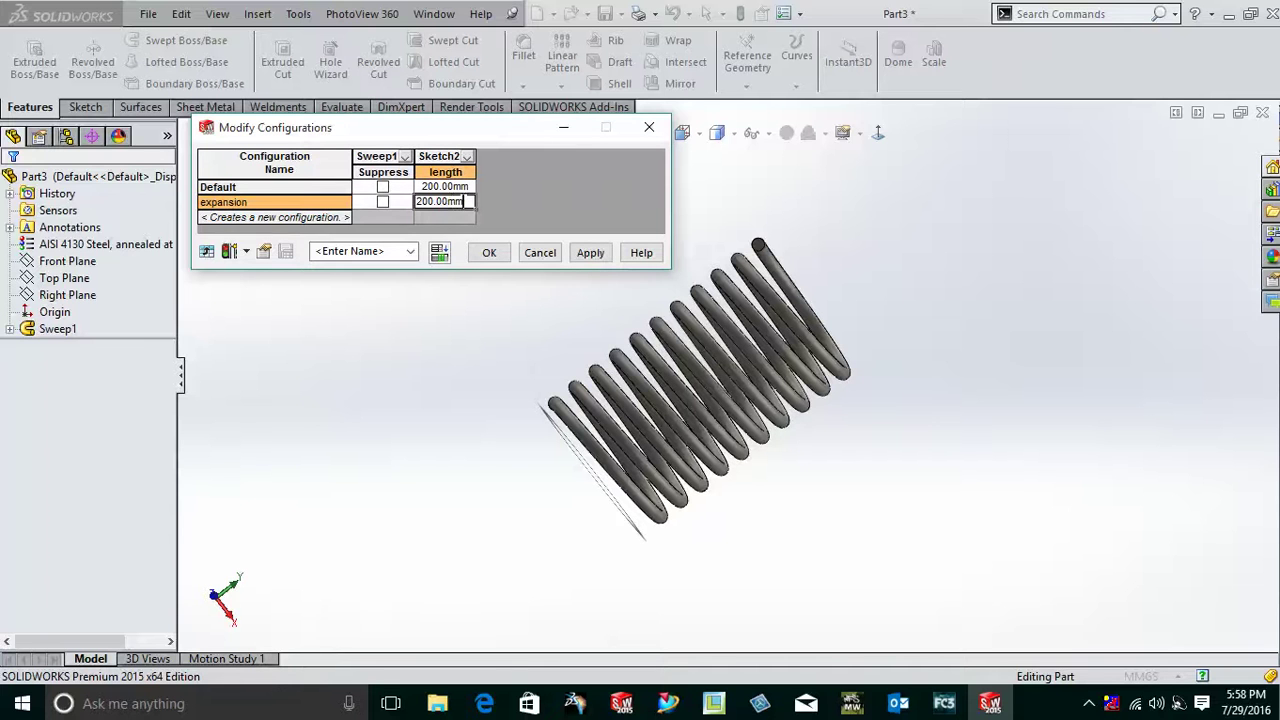
{"action": "double_click", "coordinate": [462, 201]}
{"action": "type", "text": "300"}
Create a configuration named "compression" with the length set to 150 mm and apply the configuration table
{"action": "left_click", "coordinate": [278, 217]}
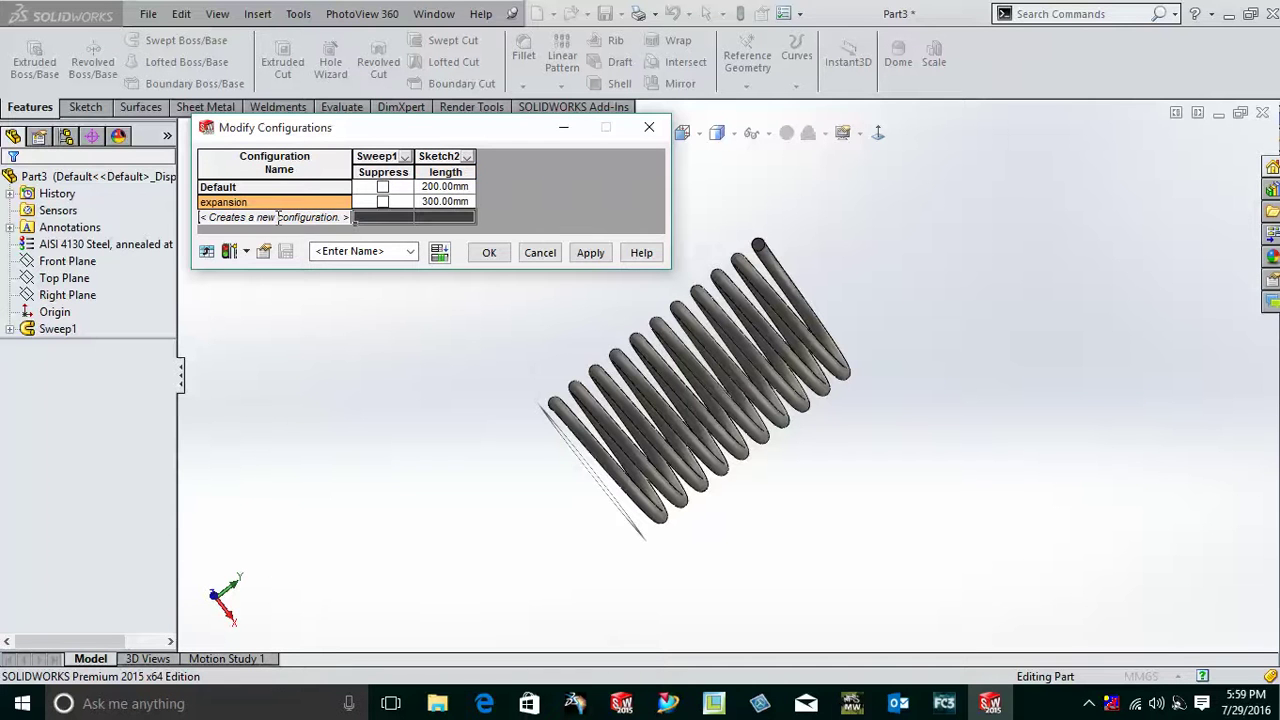
{"action": "key", "text": "BackSpace"}
{"action": "key", "text": "BackSpace"}
{"action": "key", "text": "BackSpace"}
{"action": "key", "text": "BackSpace"}
{"action": "key", "text": "BackSpace"}
{"action": "key", "text": "BackSpace"}
{"action": "key", "text": "BackSpace"}
{"action": "key", "text": "BackSpace"}
{"action": "key", "text": "BackSpace"}
{"action": "key", "text": "BackSpace"}
{"action": "key", "text": "BackSpace"}
{"action": "key", "text": "BackSpace"}
{"action": "key", "text": "BackSpace"}
{"action": "key", "text": "BackSpace"}
{"action": "key", "text": "BackSpace"}
{"action": "key", "text": "BackSpace"}
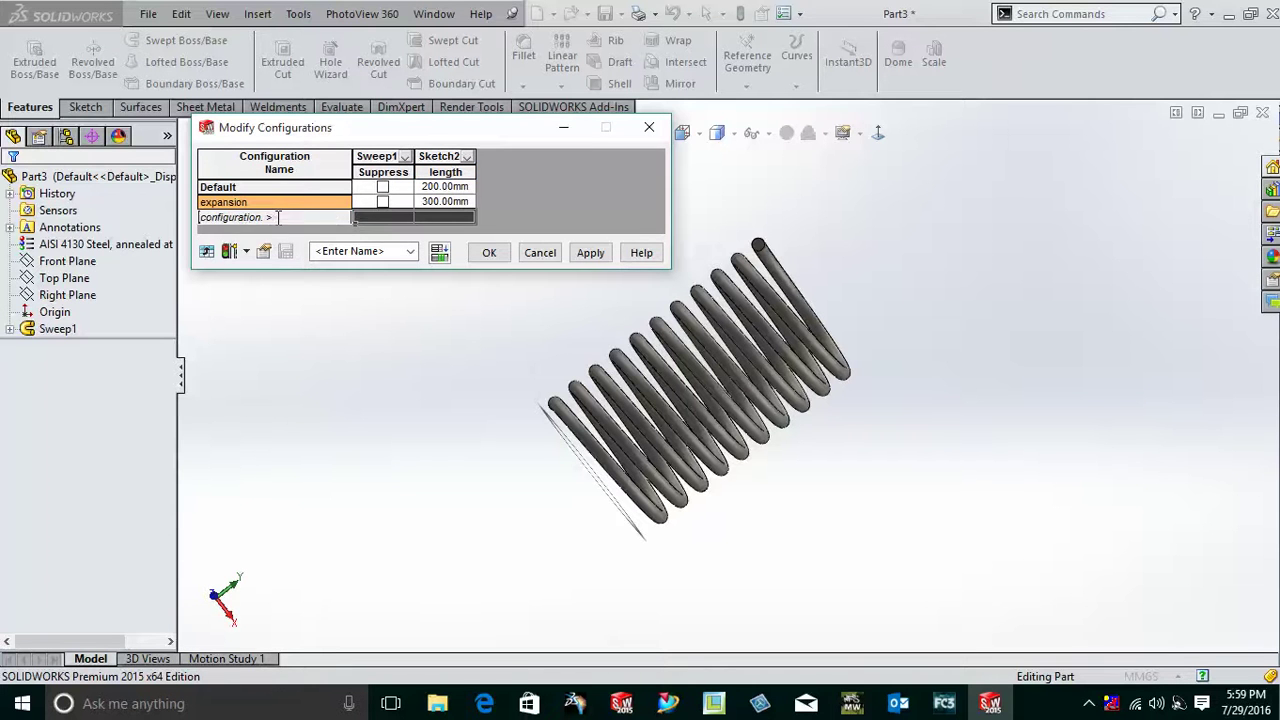
{"action": "left_click_drag", "start_coordinate": [333, 215], "coordinate": [237, 226]}
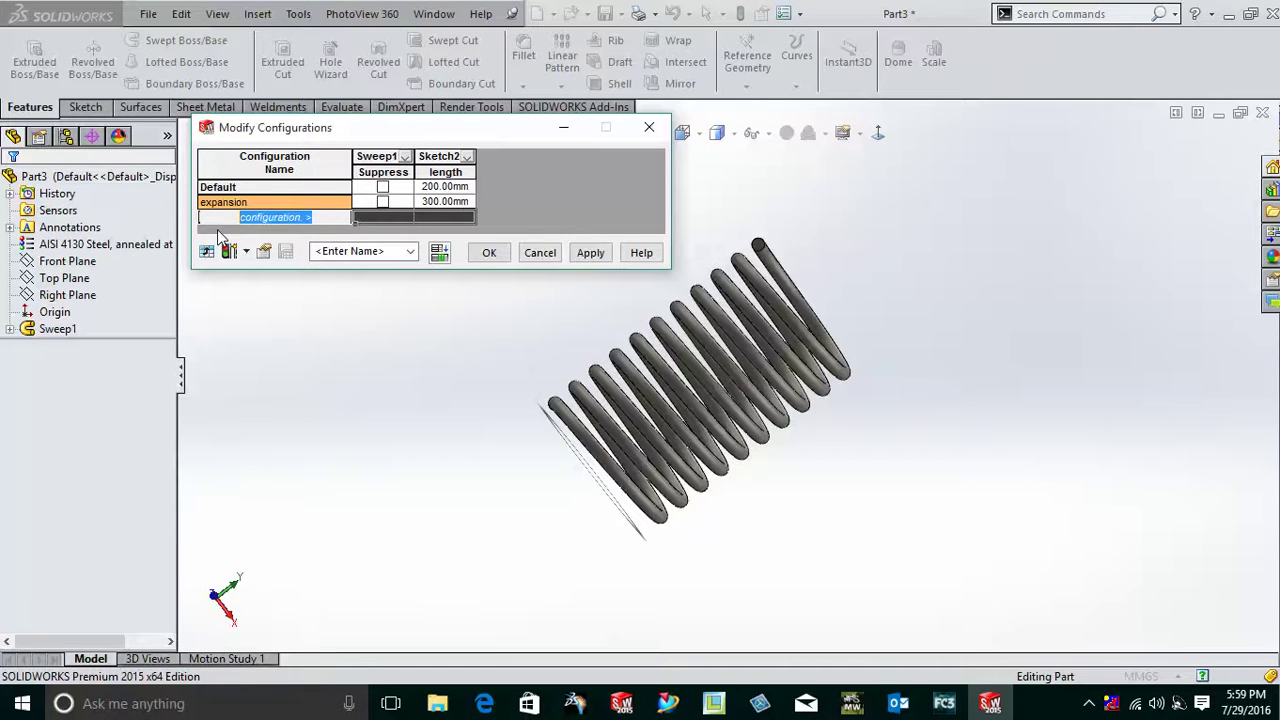
{"action": "type", "text": "compre"}
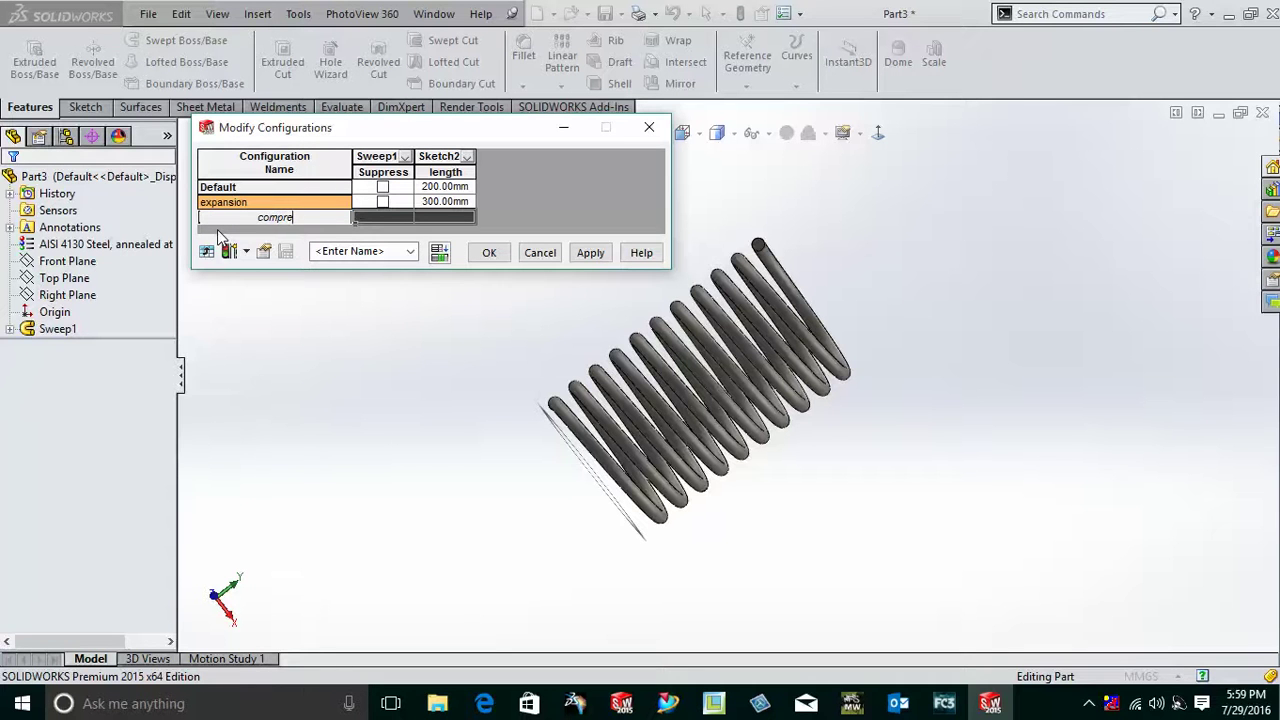
{"action": "type", "text": "ssion"}
{"action": "left_click", "coordinate": [449, 216]}
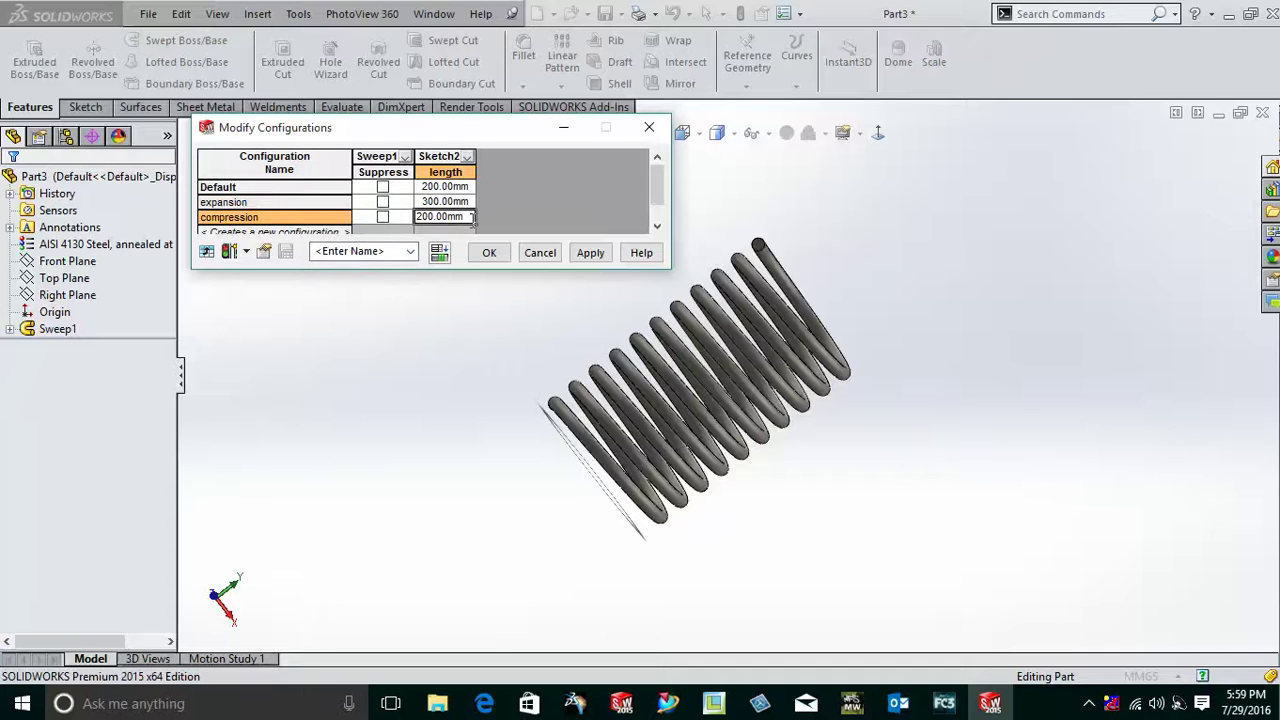
{"action": "double_click", "coordinate": [467, 217]}
{"action": "type", "text": "150"}
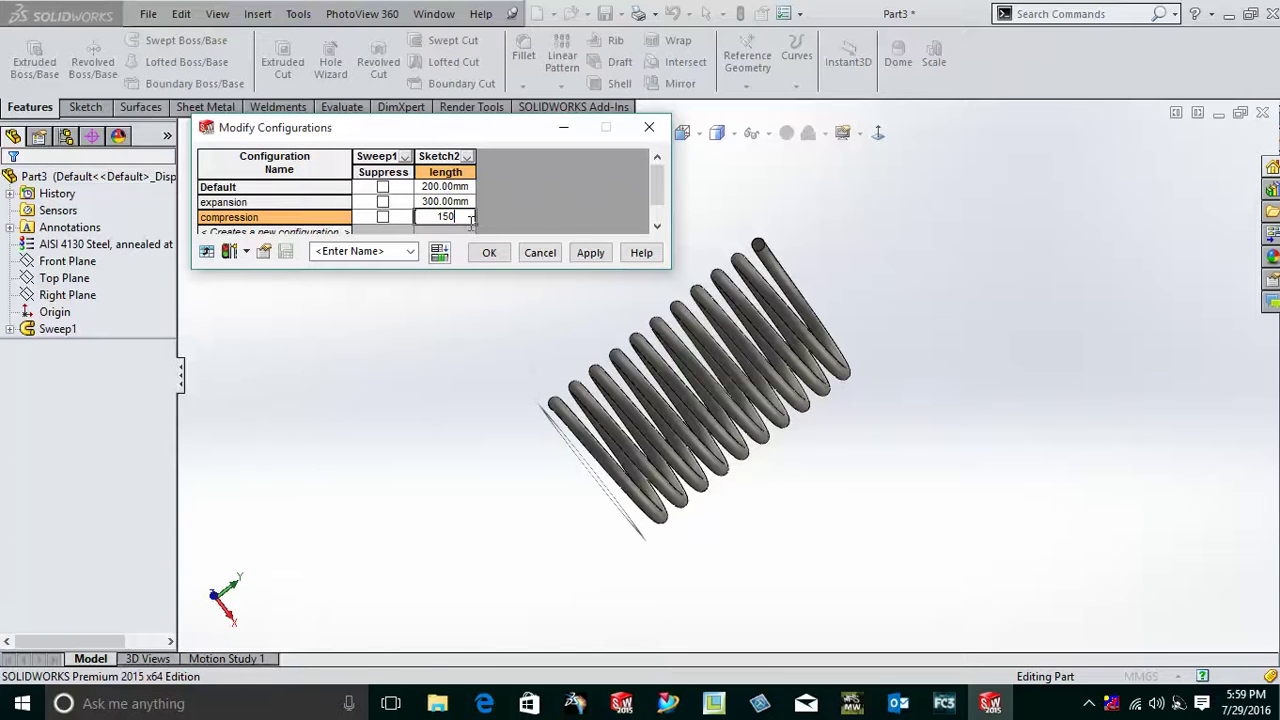
{"action": "left_click", "coordinate": [588, 253]}
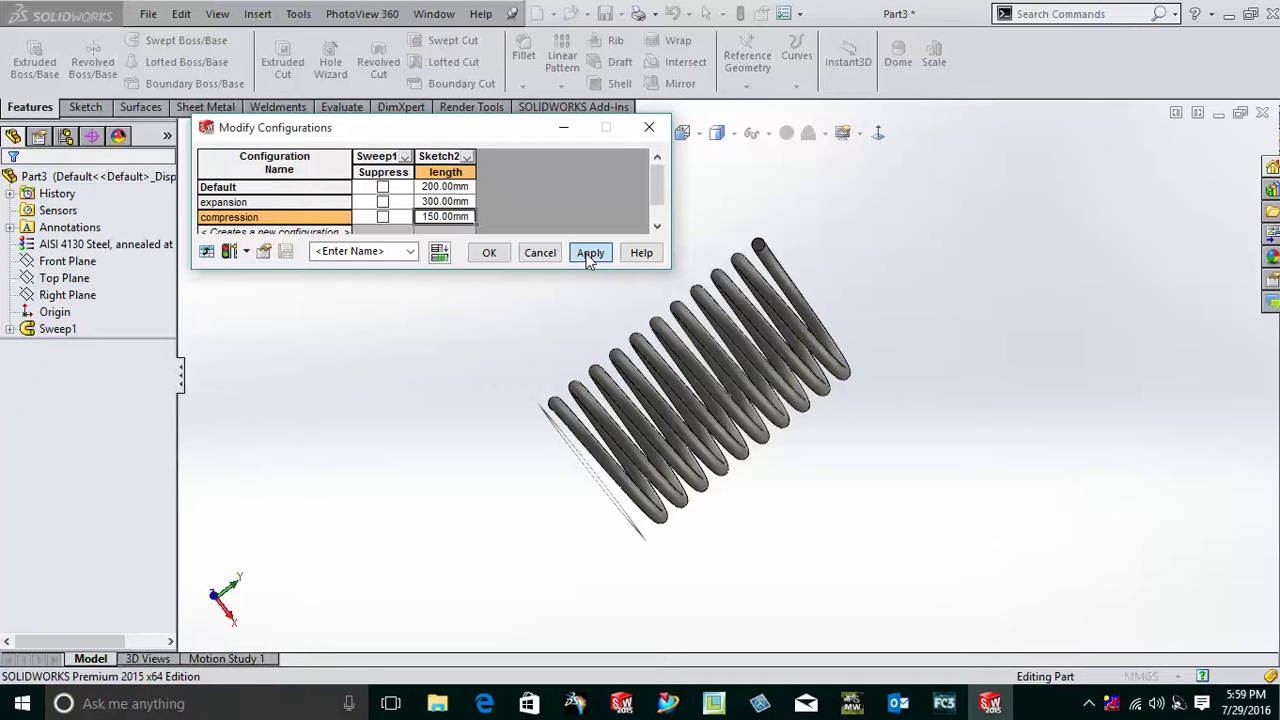
{"action": "left_click", "coordinate": [489, 253]}
List the part's configurations and activate the compression configuration
{"action": "mouse_move", "coordinate": [593, 268]}
{"action": "middle_mouse_down"}
{"action": "mouse_move", "coordinate": [586, 314]}
{"action": "mouse_move", "coordinate": [611, 249]}
{"action": "mouse_move", "coordinate": [594, 269]}
{"action": "middle_mouse_up"}
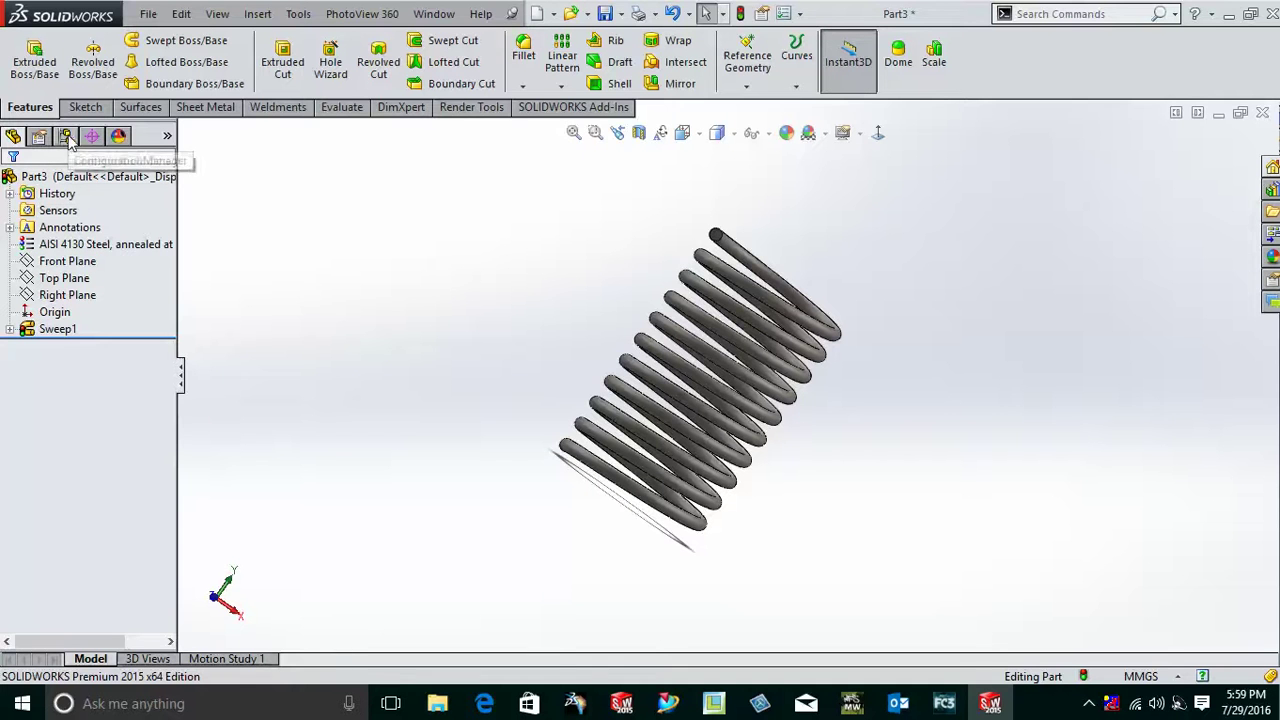
{"action": "left_click", "coordinate": [66, 138]}
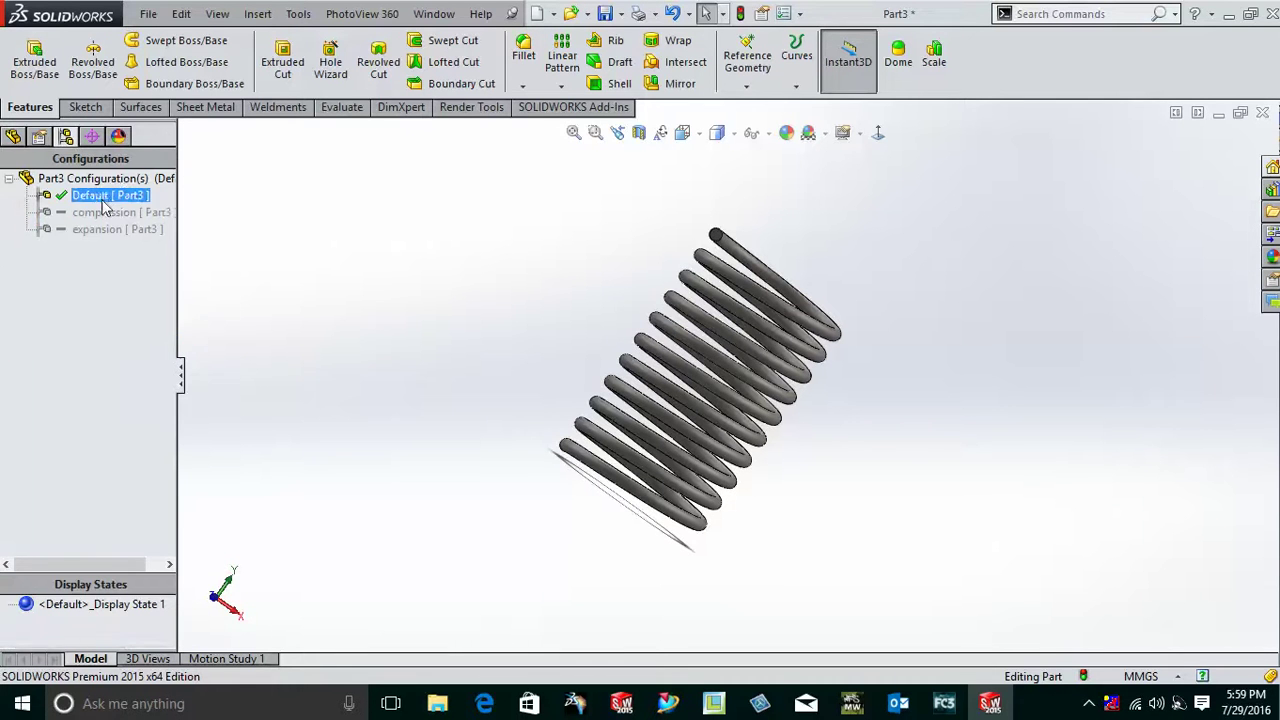
{"action": "left_click", "coordinate": [140, 215]}
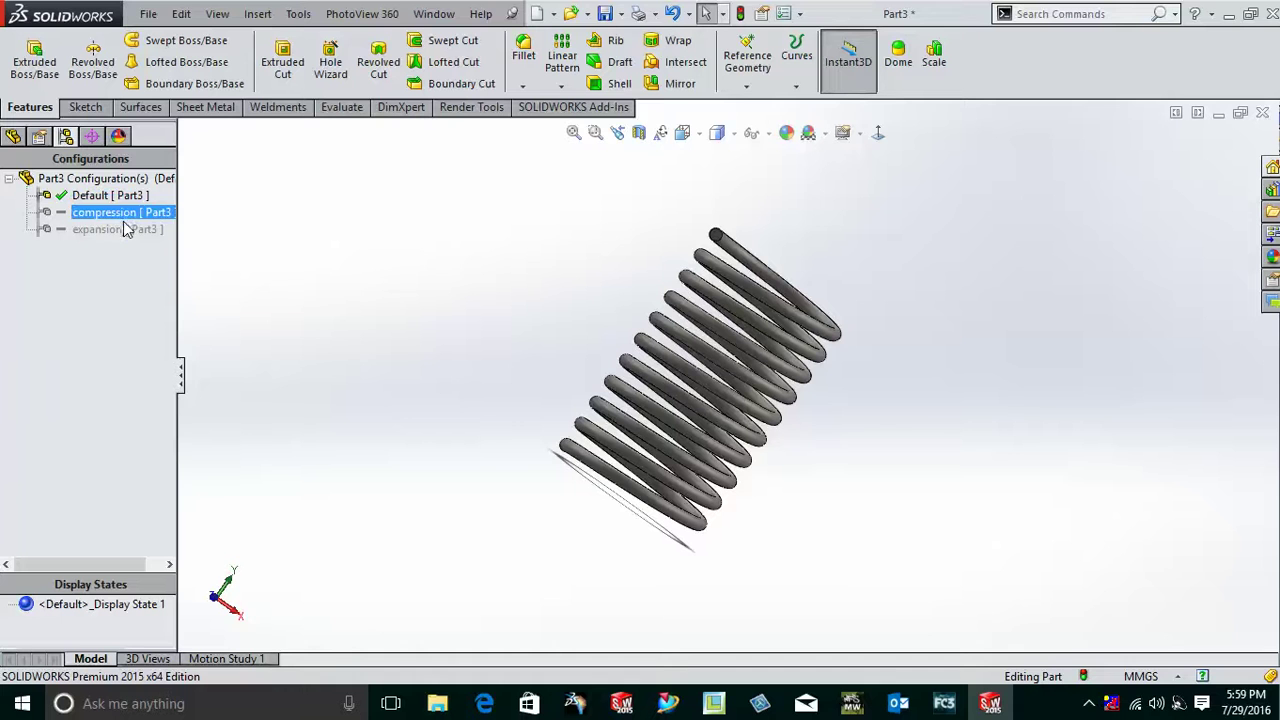
{"action": "left_click", "coordinate": [358, 240]}
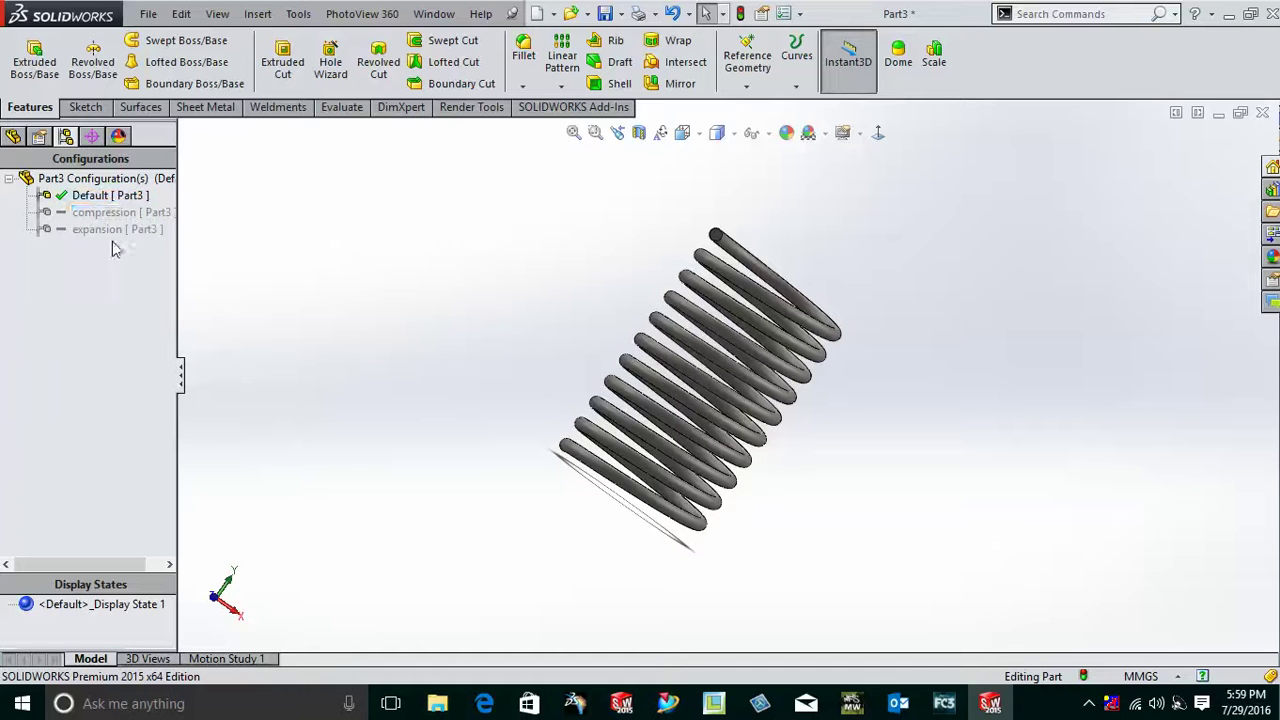
{"action": "left_click", "coordinate": [95, 213]}
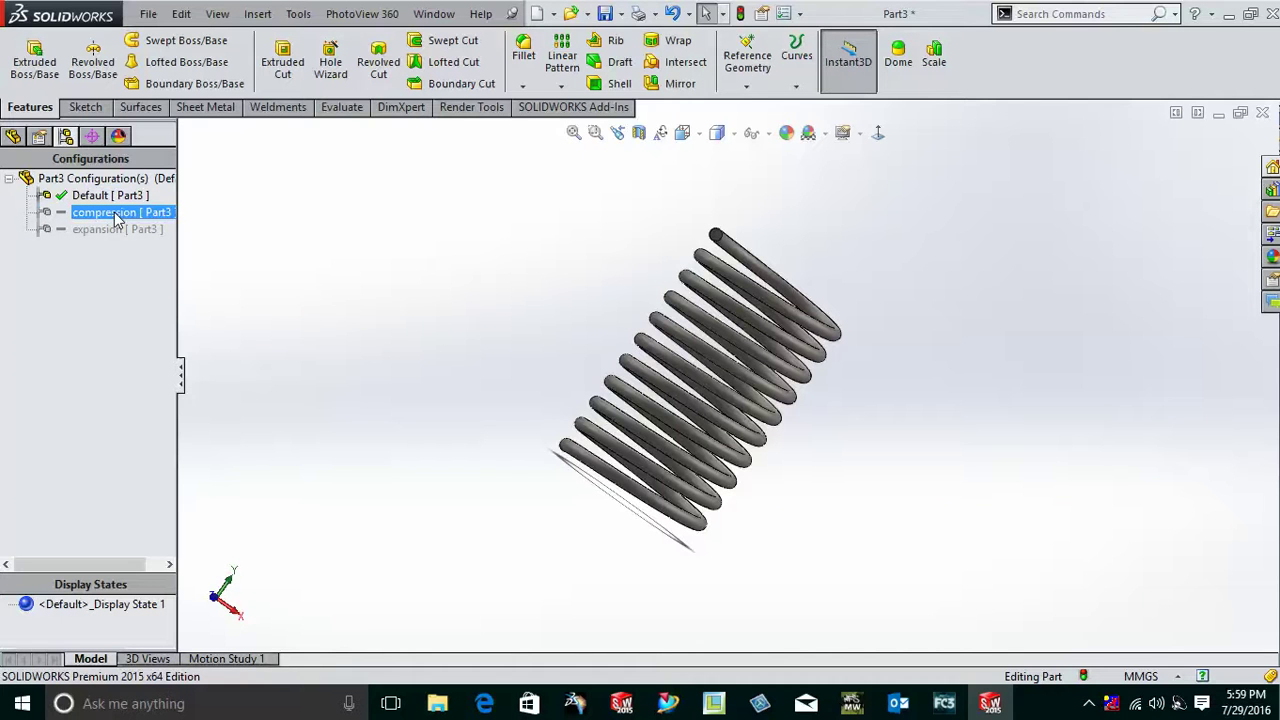
{"action": "double_click", "coordinate": [113, 213]}
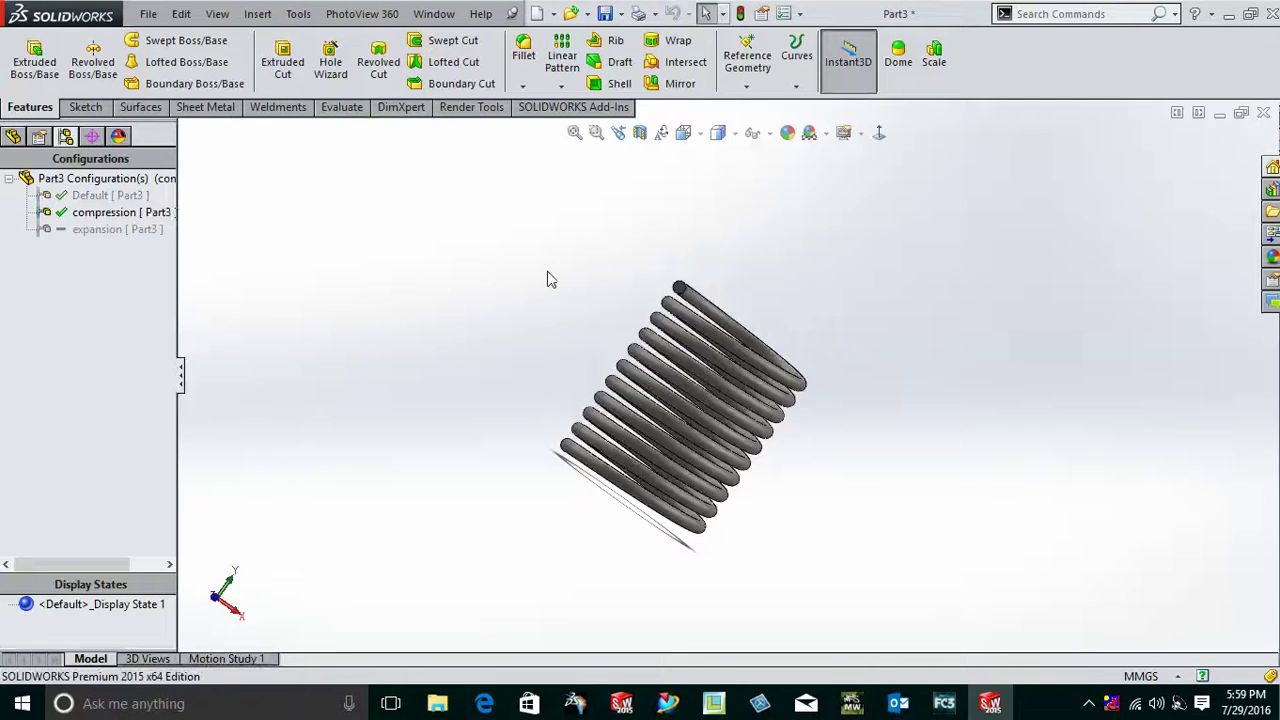
Activate the expansion configuration to check the shape of the extended spring
{"action": "left_click", "coordinate": [97, 230]}
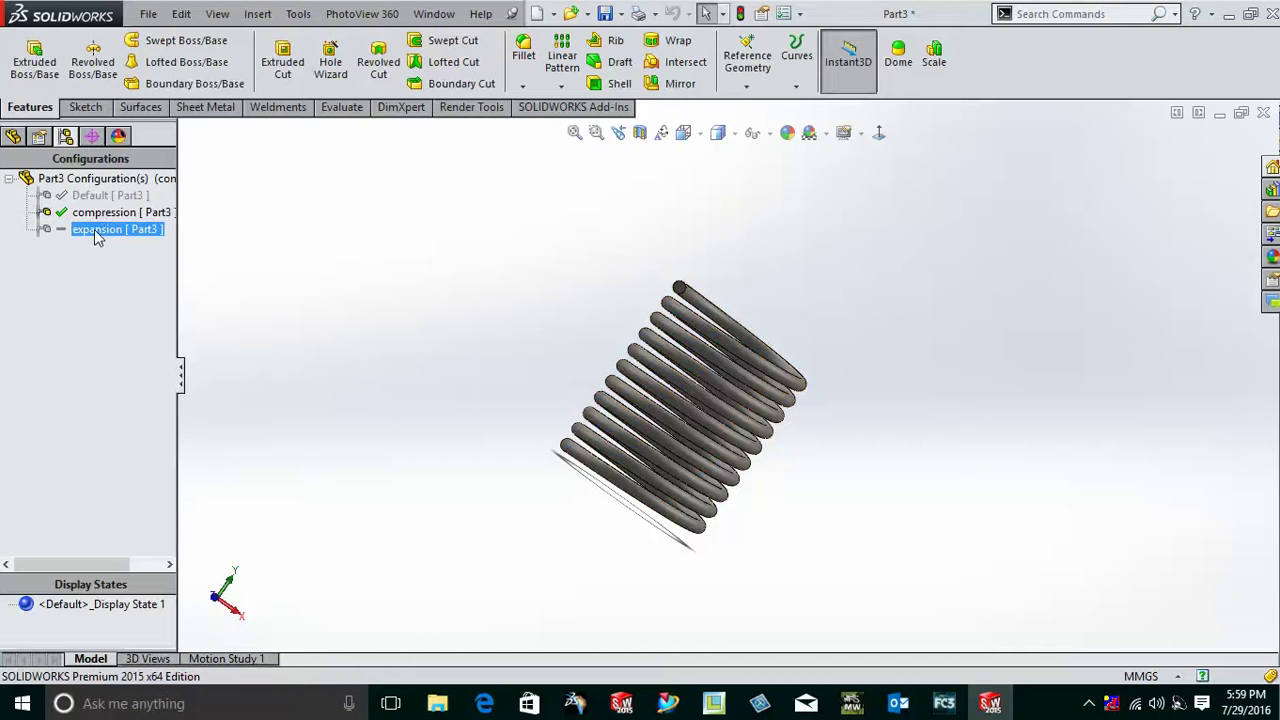
{"action": "double_click", "coordinate": [97, 231]}
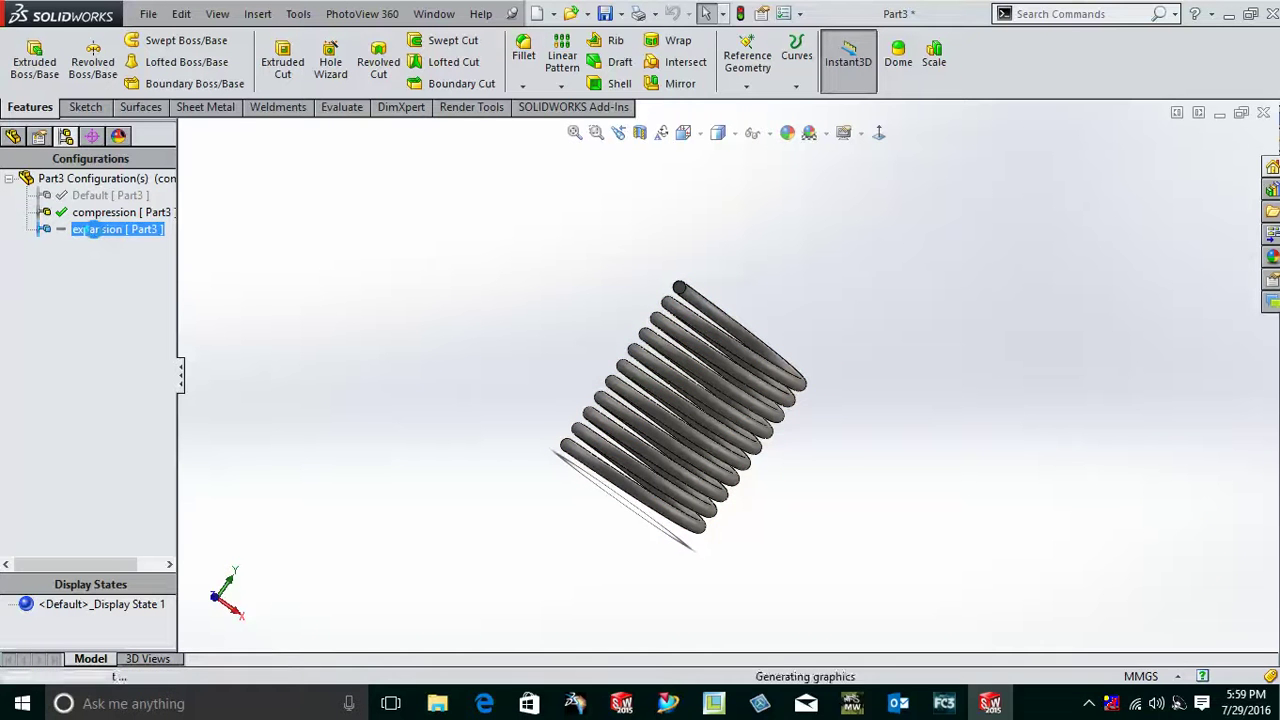
{"action": "middle_click_drag", "start_coordinate": [703, 265], "coordinate": [786, 279]}
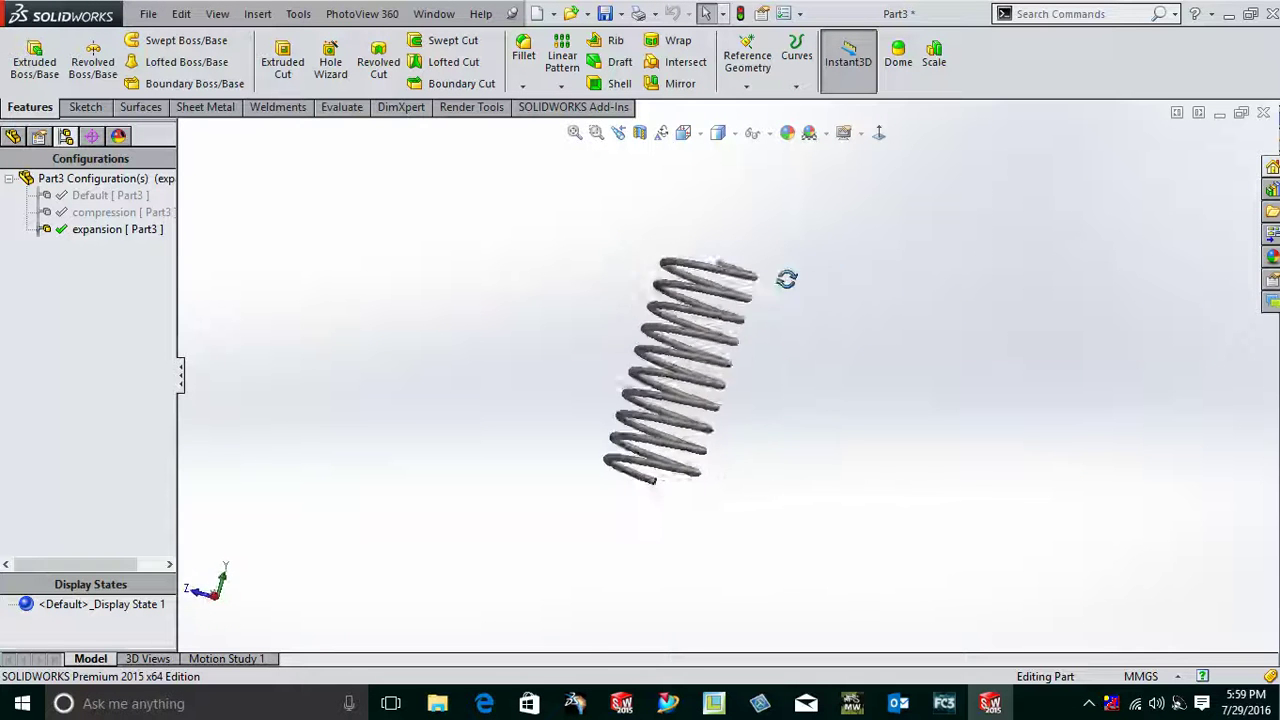
Switch the part back to the compression configuration to check the shortened spring
{"action": "left_click", "coordinate": [99, 213]}
{"action": "double_click", "coordinate": [98, 214]}
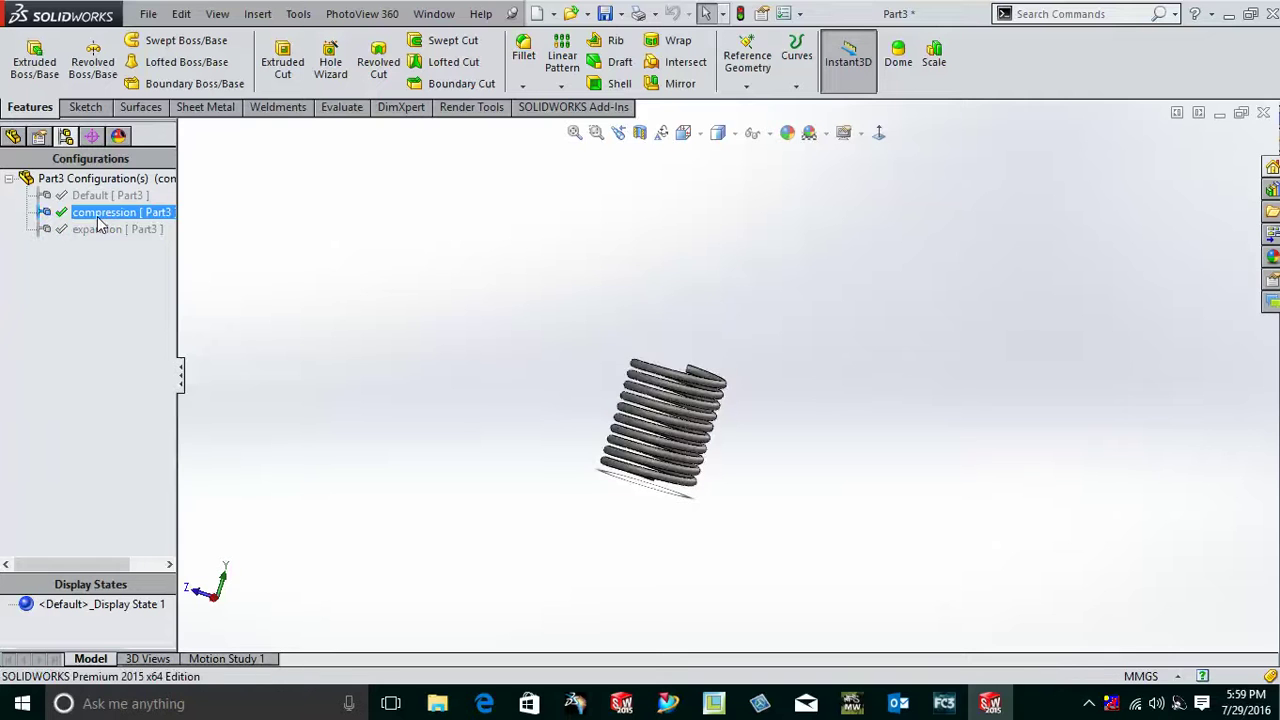
{"action": "middle_click_drag", "start_coordinate": [509, 346], "coordinate": [543, 351]}
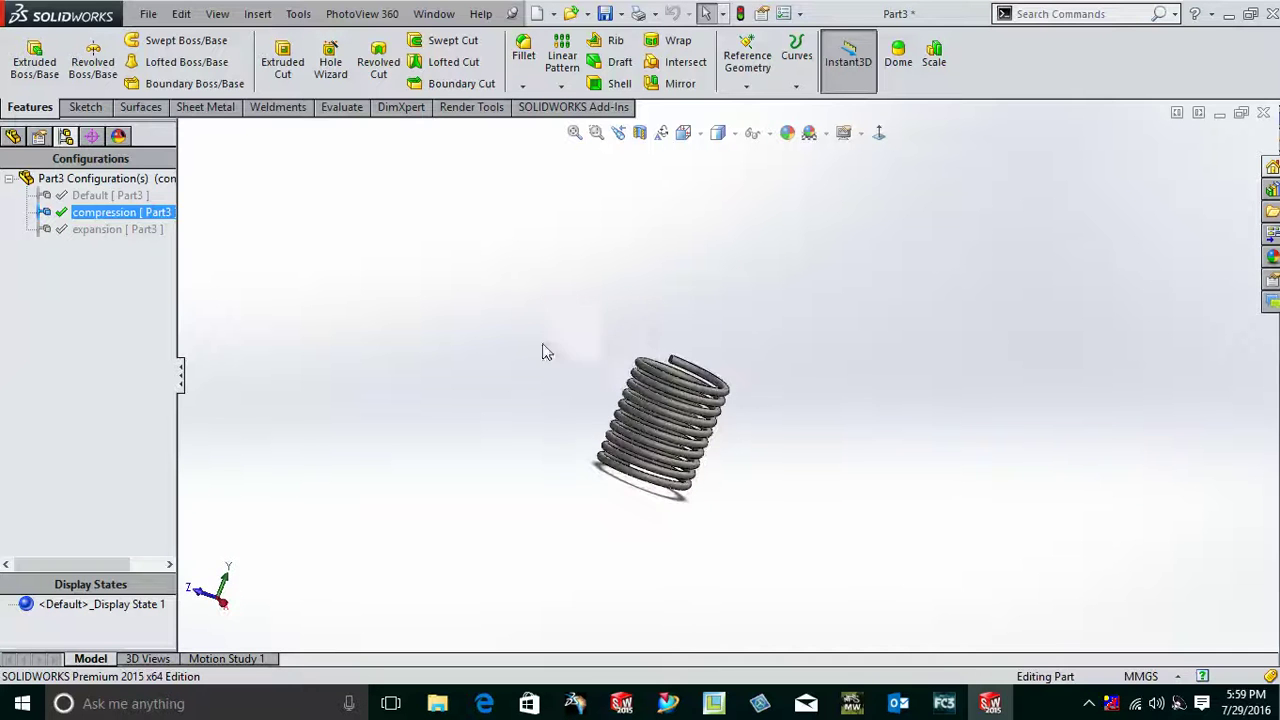
{"action": "scroll", "coordinate": [589, 480], "scroll_direction": "down", "scroll_amount": 3}
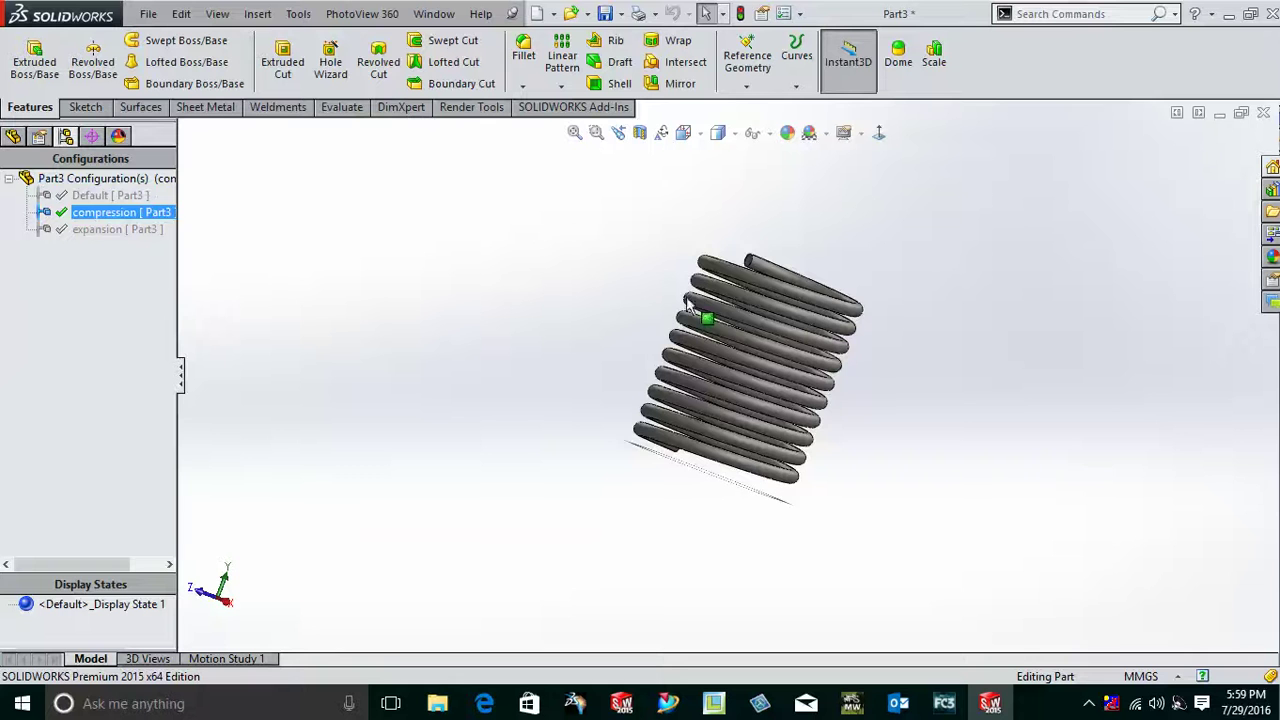
{"action": "middle_click_drag", "start_coordinate": [686, 302], "coordinate": [751, 298]}
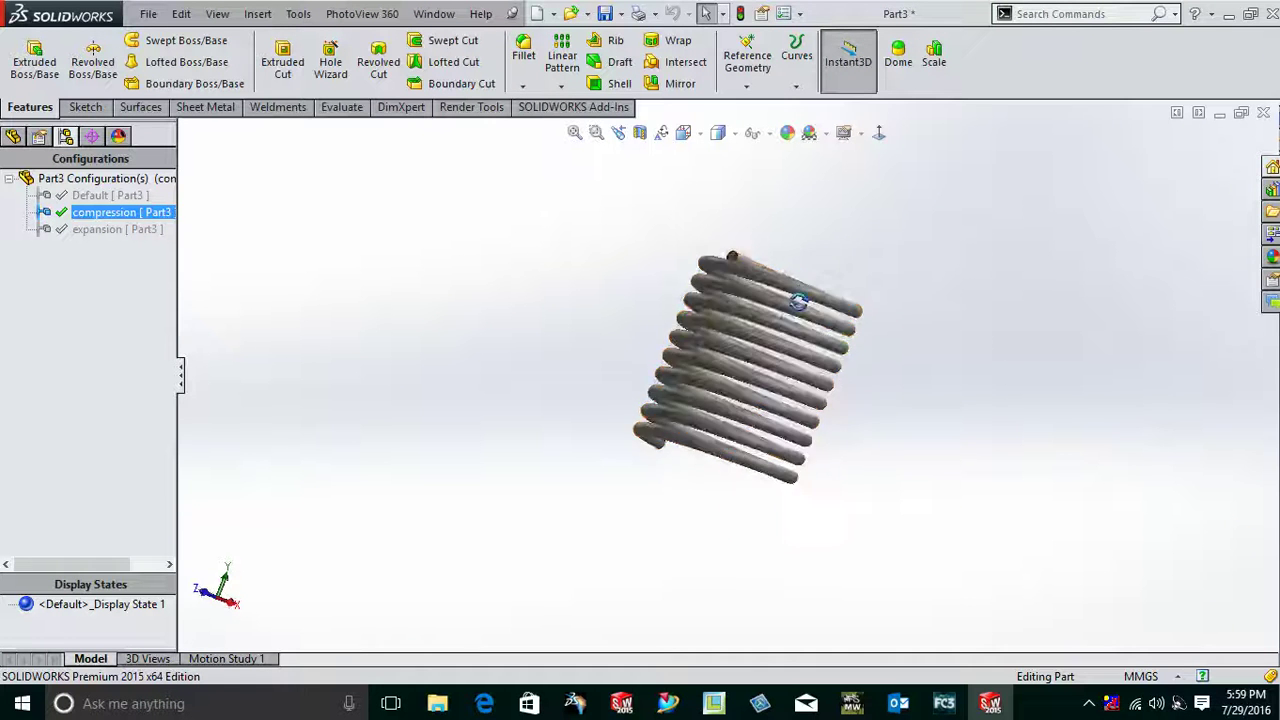
{"action": "middle_click_drag", "start_coordinate": [797, 295], "coordinate": [490, 300]}
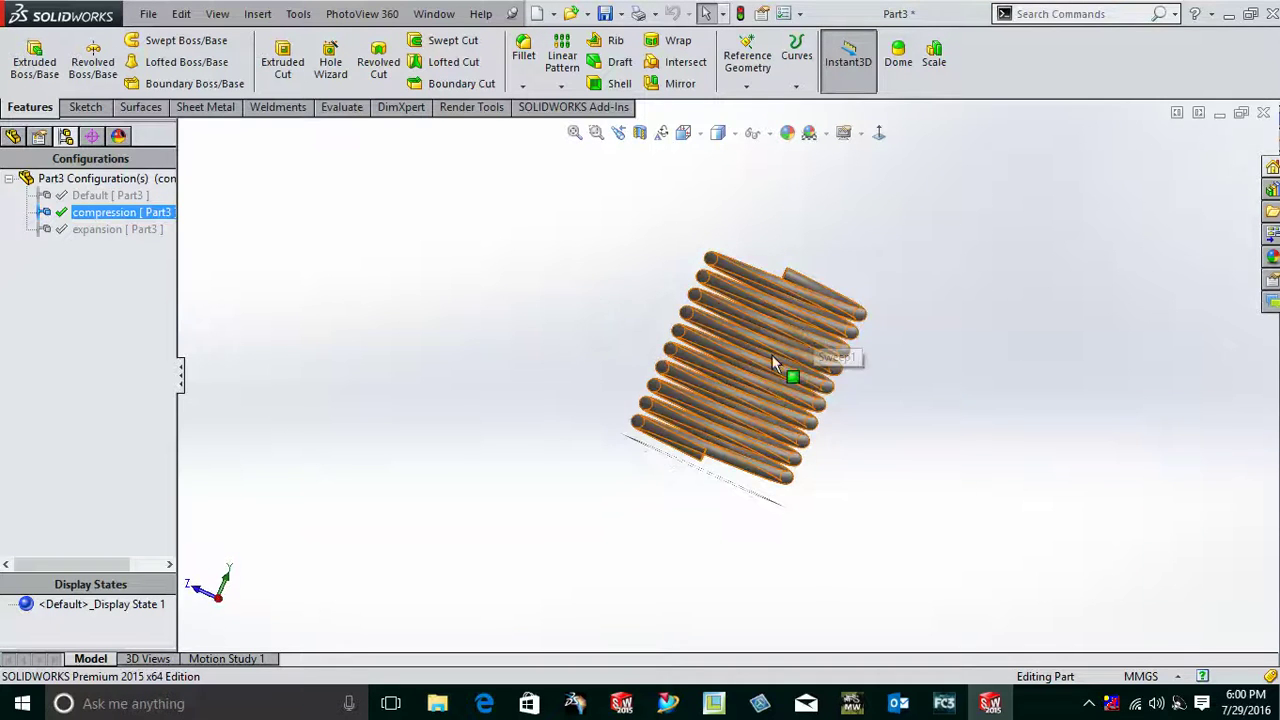
{"action": "mouse_move", "coordinate": [532, 250]}
{"action": "middle_mouse_down"}
{"action": "mouse_move", "coordinate": [526, 280]}
{"action": "mouse_move", "coordinate": [509, 251]}
{"action": "middle_mouse_up"}
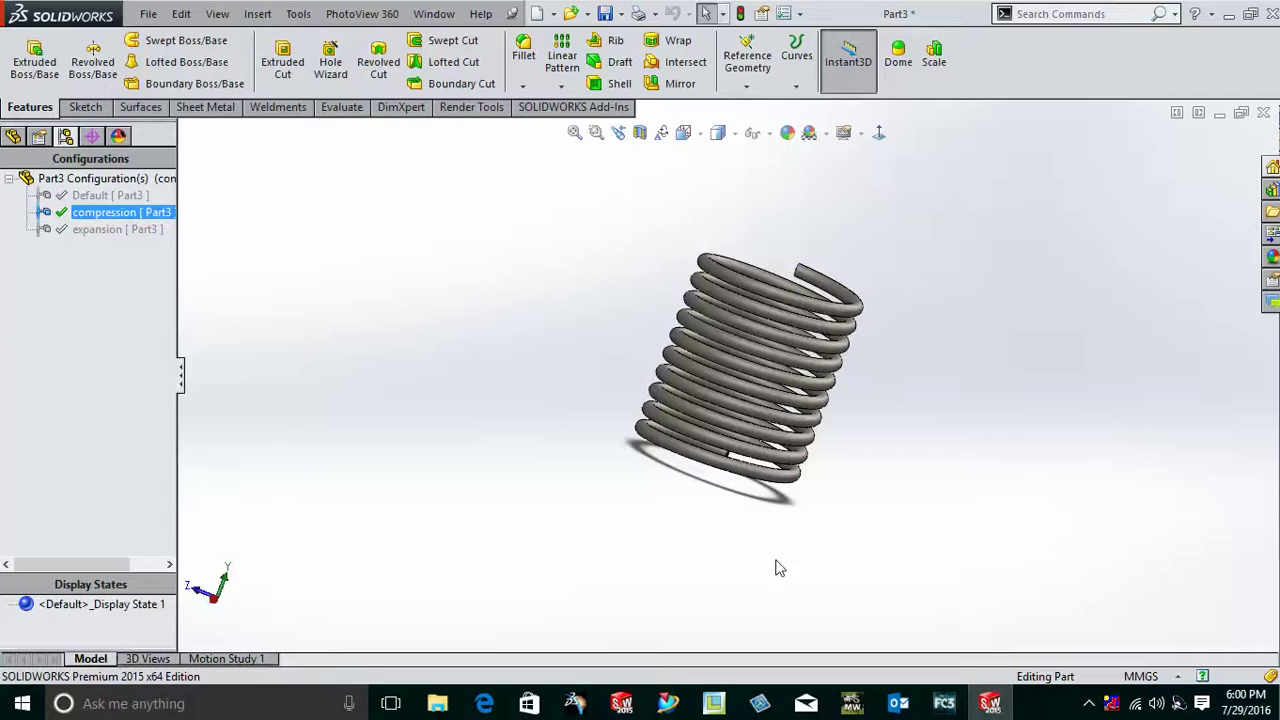
{"action": "middle_click_drag", "start_coordinate": [774, 566], "coordinate": [795, 548]}
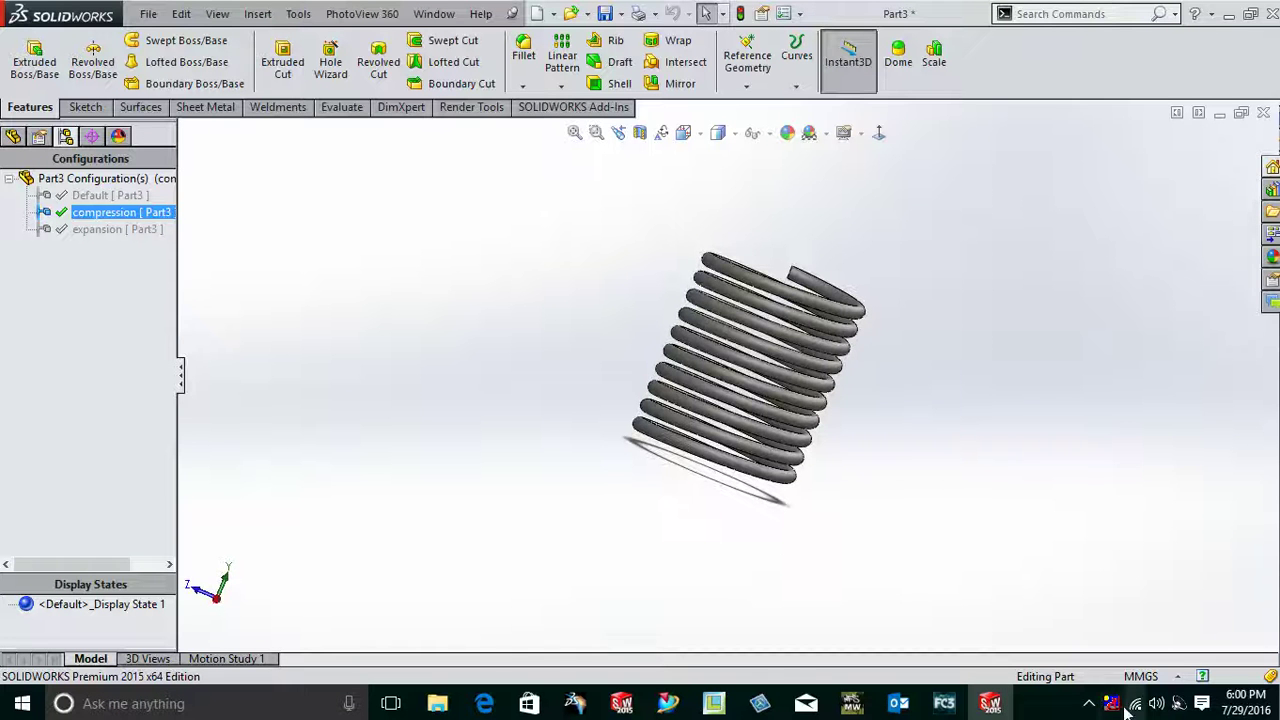
{"action": "left_click", "coordinate": [1092, 705]}
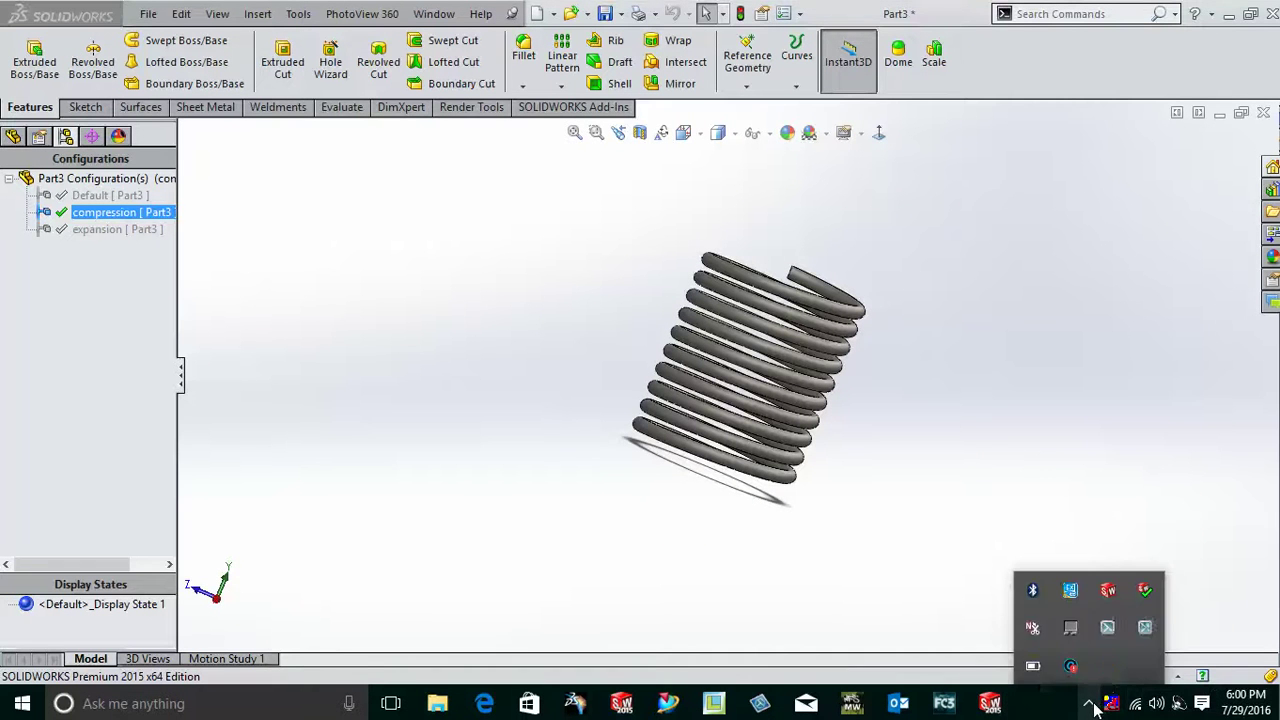